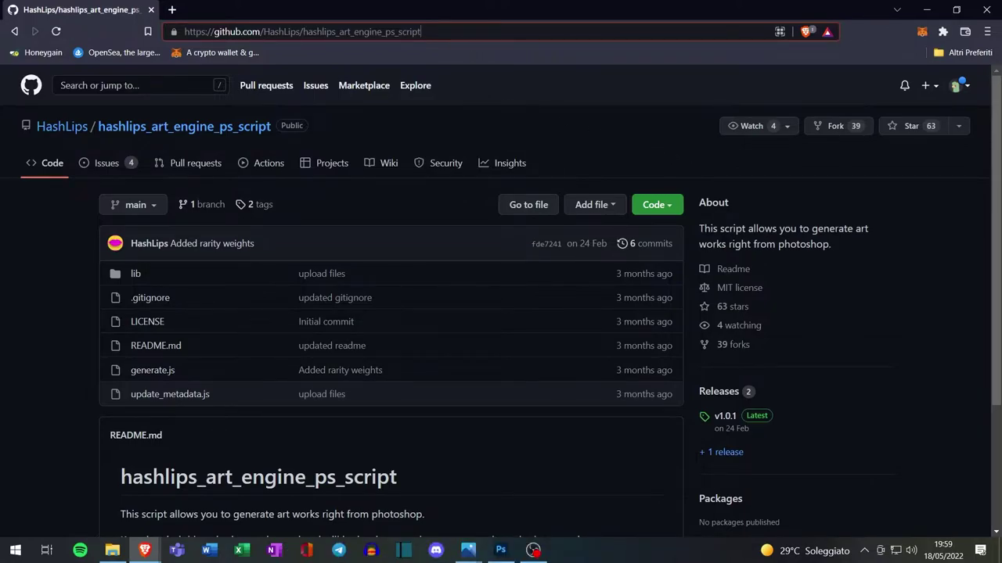
- Save hashlips_art_engine_ps_script-1.0.1.zip from the v1.0.1 GitHub release to the Desktop
drag(421, 31, 184, 32)
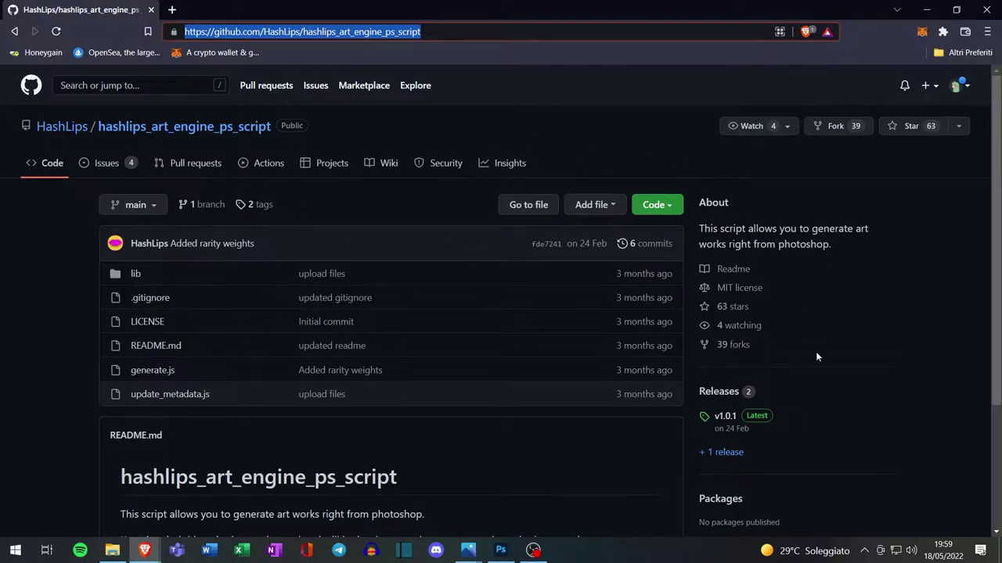
click(726, 417)
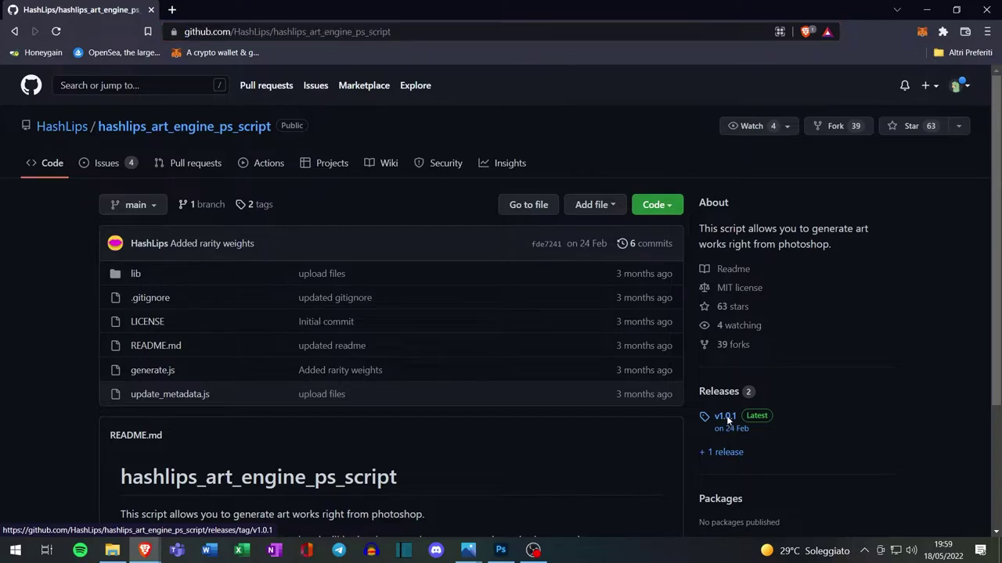
scroll(278, 285, down, 1)
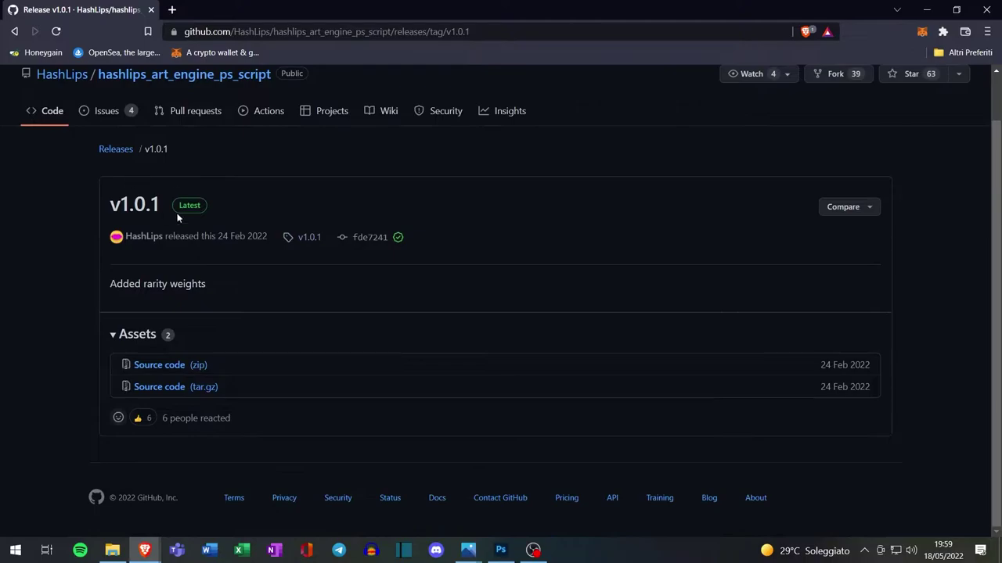
click(160, 368)
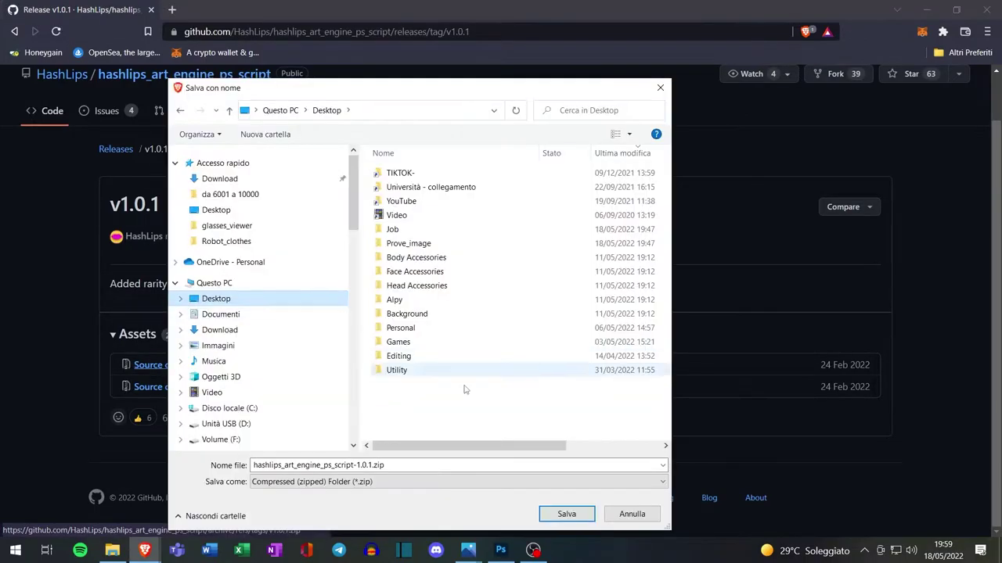
click(571, 514)
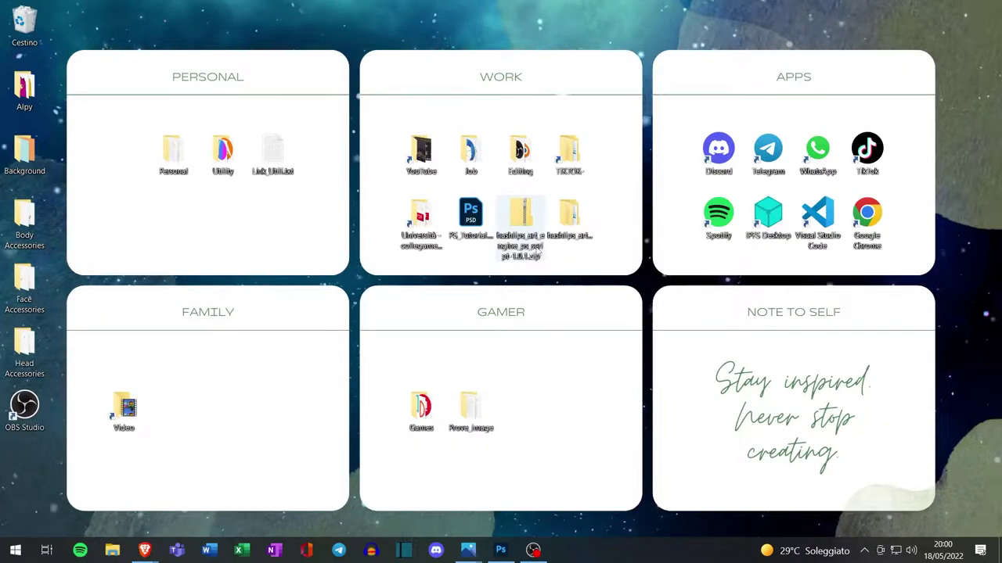
- Delete the zip and move PS_Tutorial.psd into the inner hashlips_art_engine_ps_script-1.0.1 folder
click(530, 222)
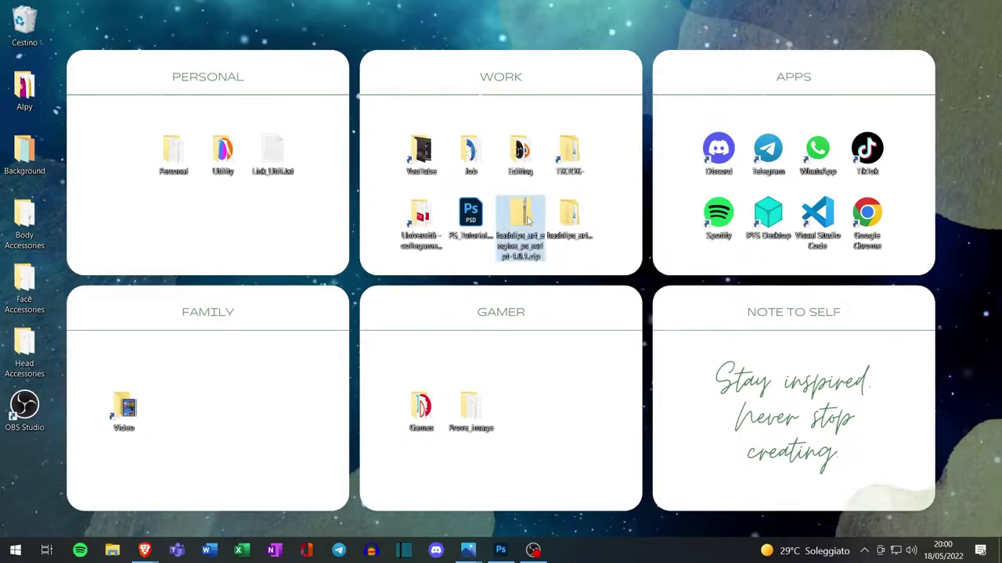
key(Delete)
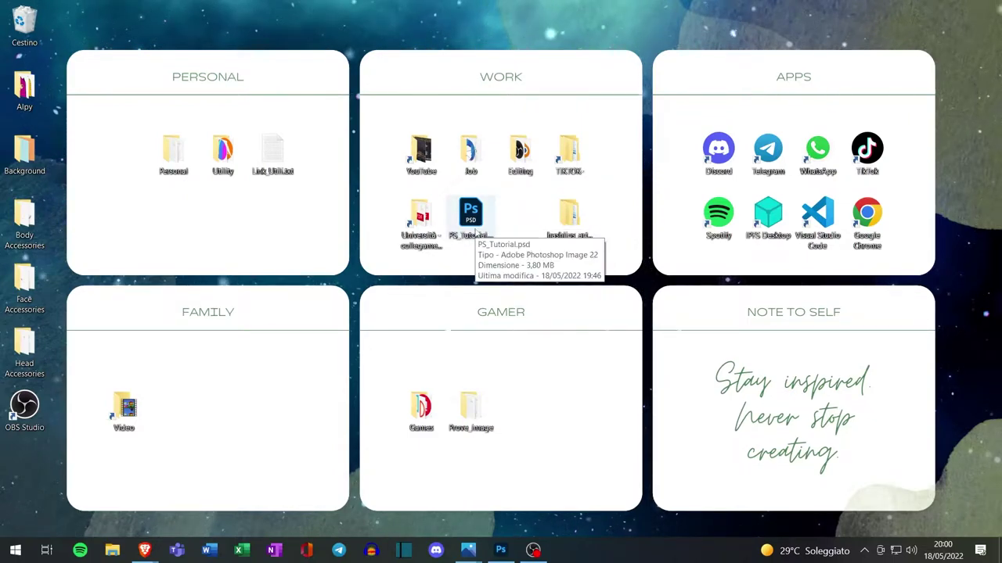
mouse_move(475, 232)
mouse_down()
mouse_move(539, 240)
mouse_move(570, 222)
mouse_up()
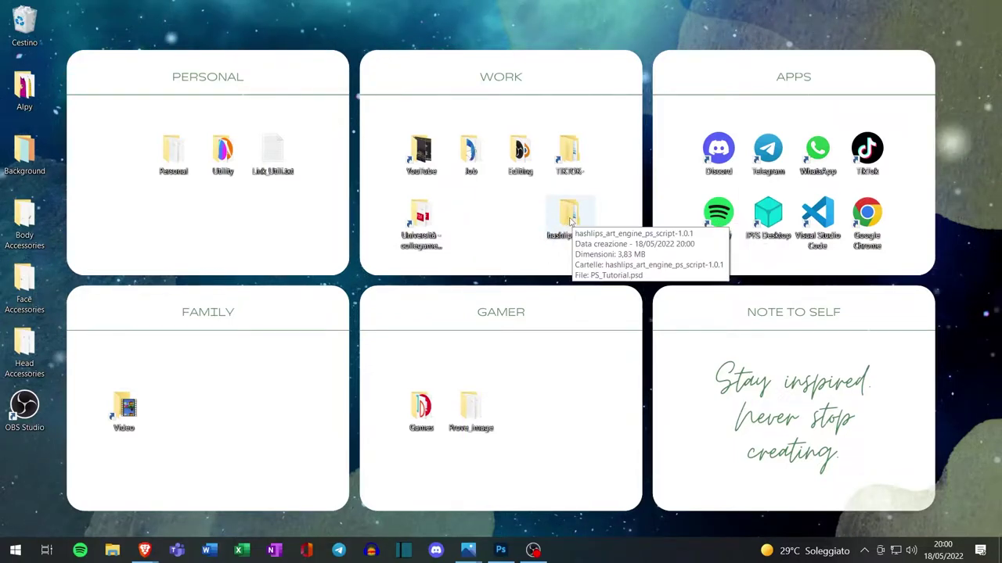
mouse_move(569, 219)
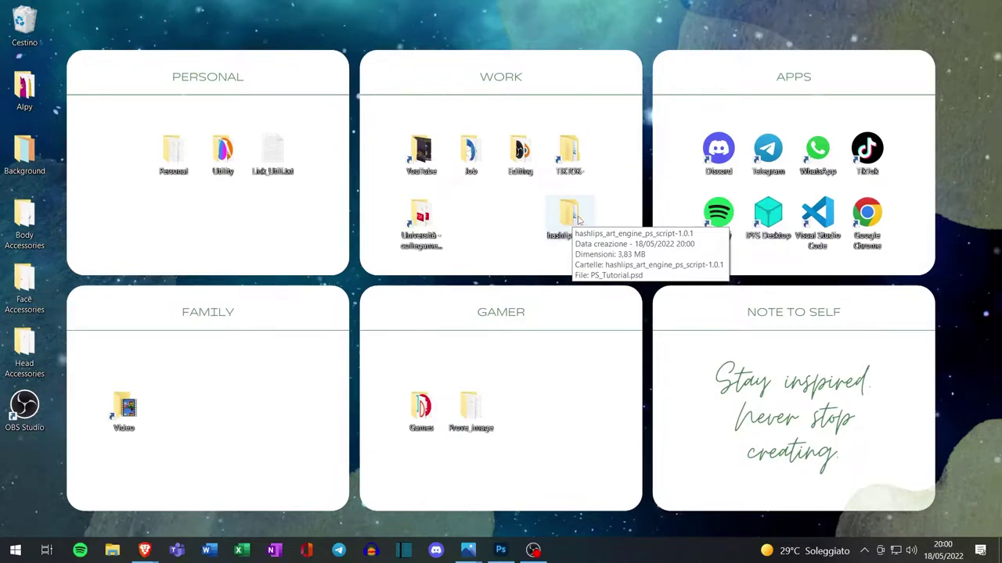
double_click(576, 223)
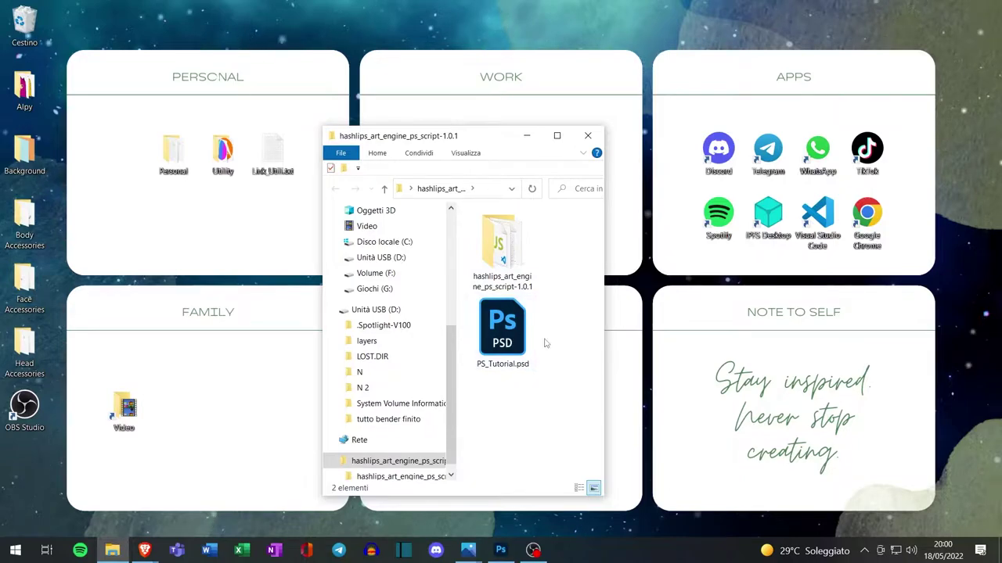
drag(507, 342, 505, 258)
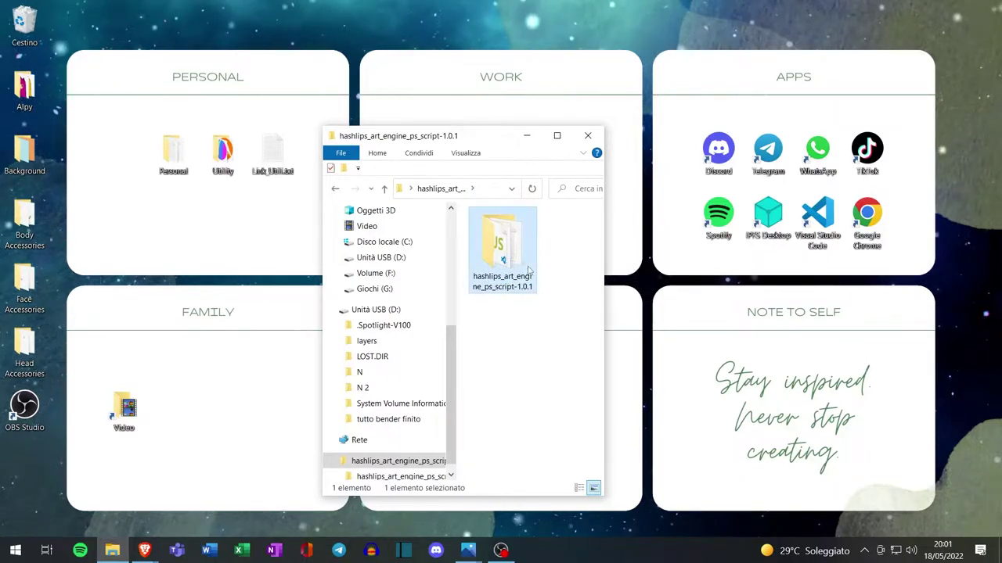
double_click(504, 250)
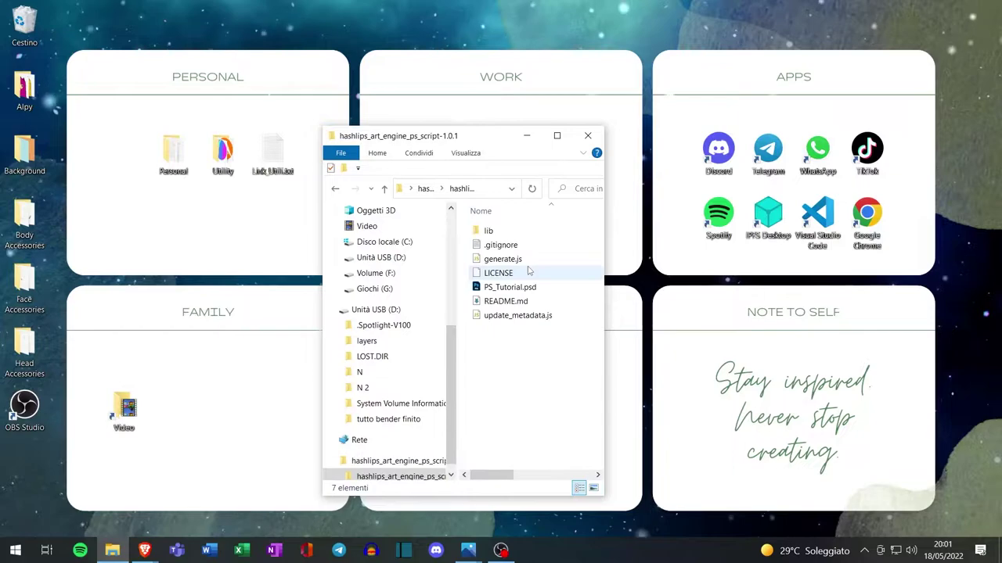
click(561, 289)
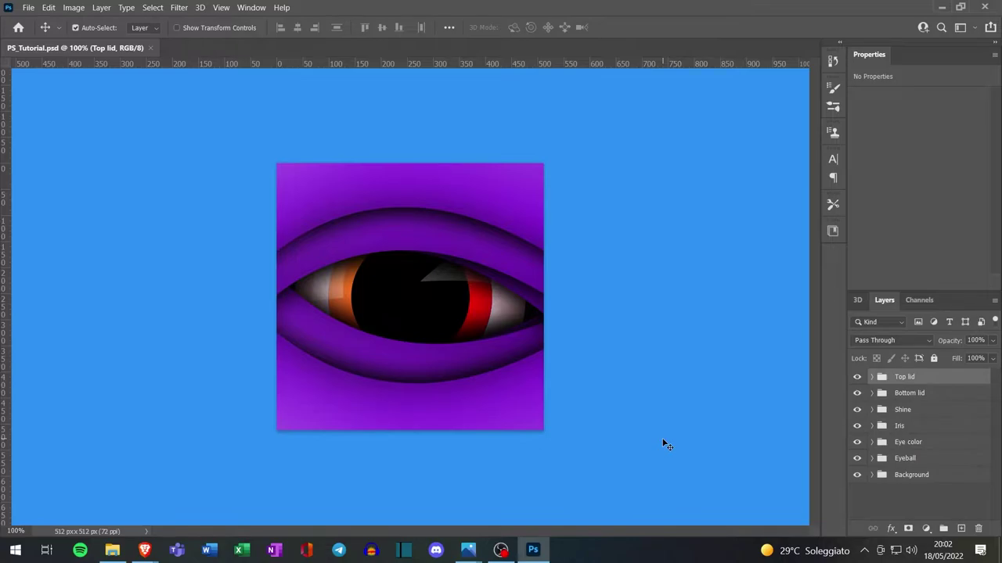
- Expand all seven eye layer groups in the Layers panel
click(904, 492)
click(871, 475)
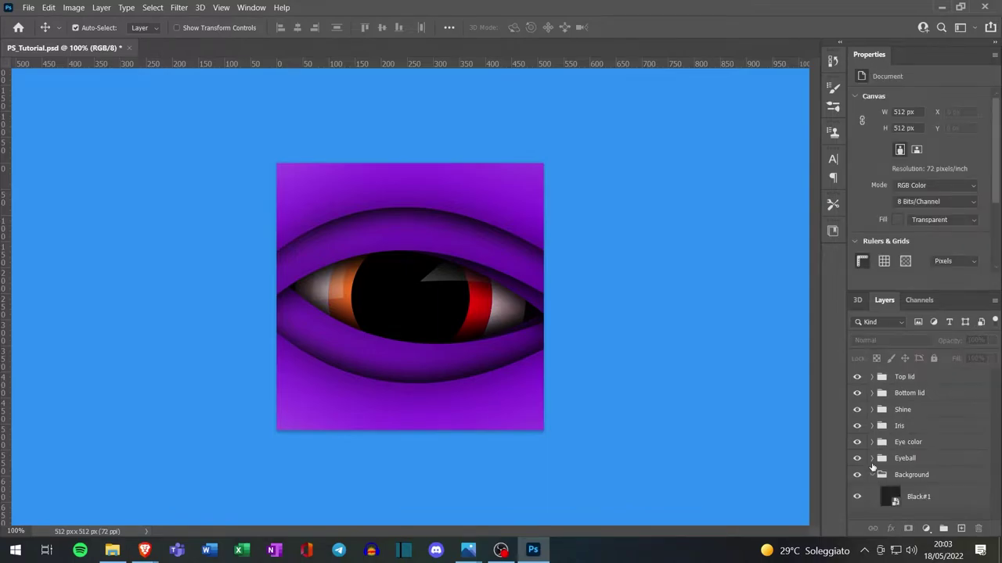
click(872, 457)
click(872, 426)
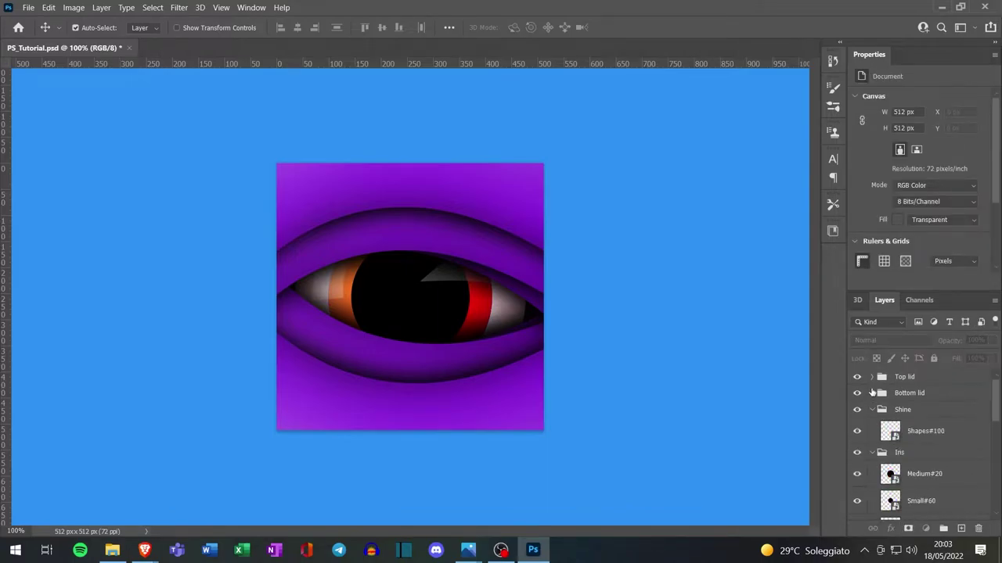
click(872, 393)
click(872, 376)
- Toggle the Top lid's High#30 and Low#20 layers to compare shading, leaving them visible
click(857, 398)
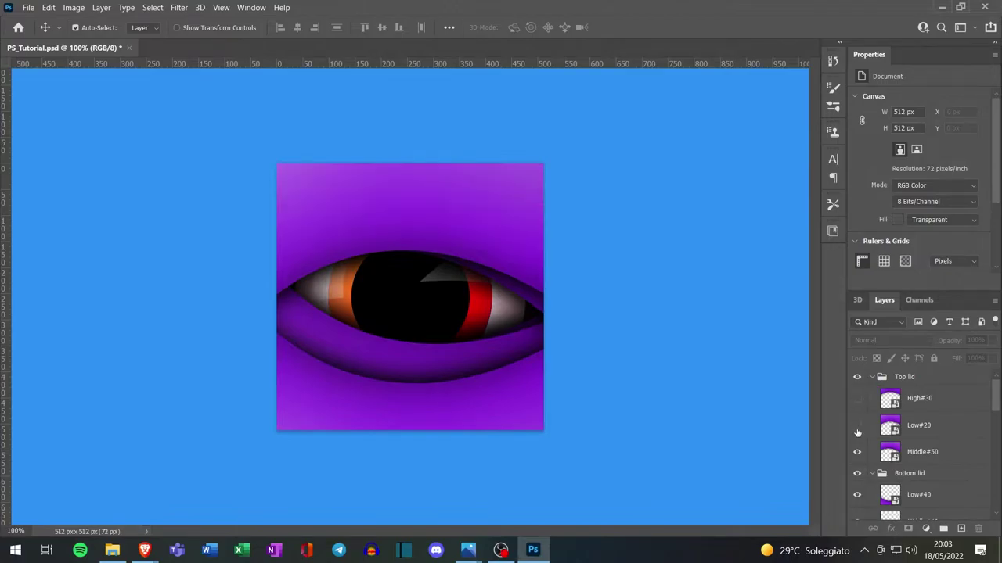
click(857, 425)
click(857, 452)
click(857, 425)
click(857, 399)
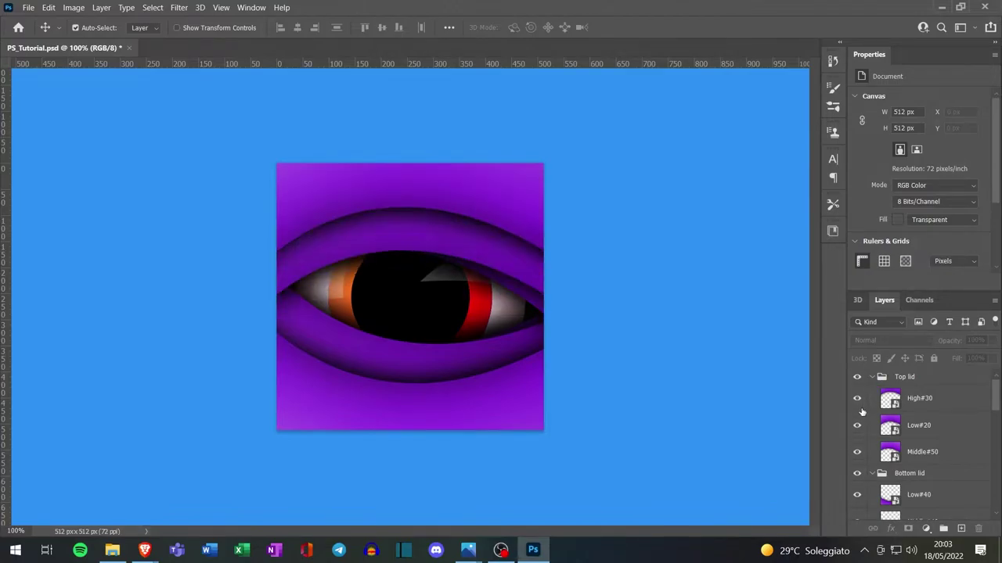
click(857, 398)
click(857, 425)
click(857, 398)
click(857, 425)
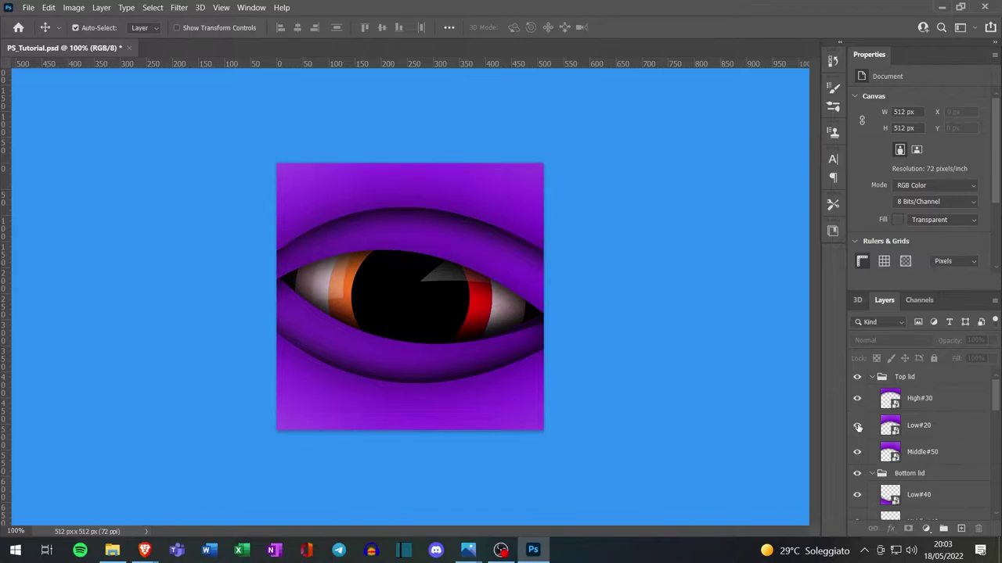
- Collapse all groups, then briefly hide the Background and eyelid groups to preview the eyeball
click(872, 377)
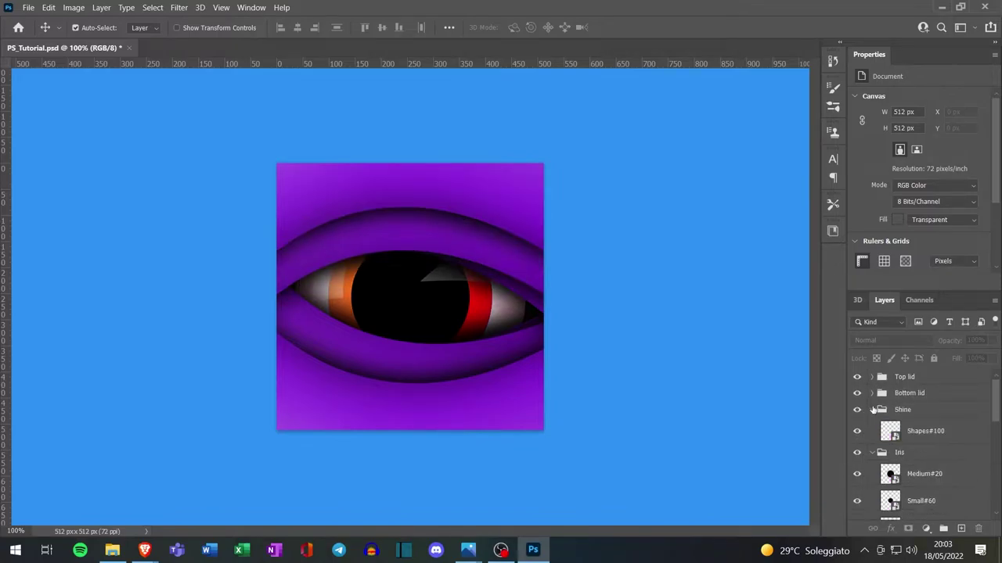
click(872, 409)
click(871, 442)
click(872, 475)
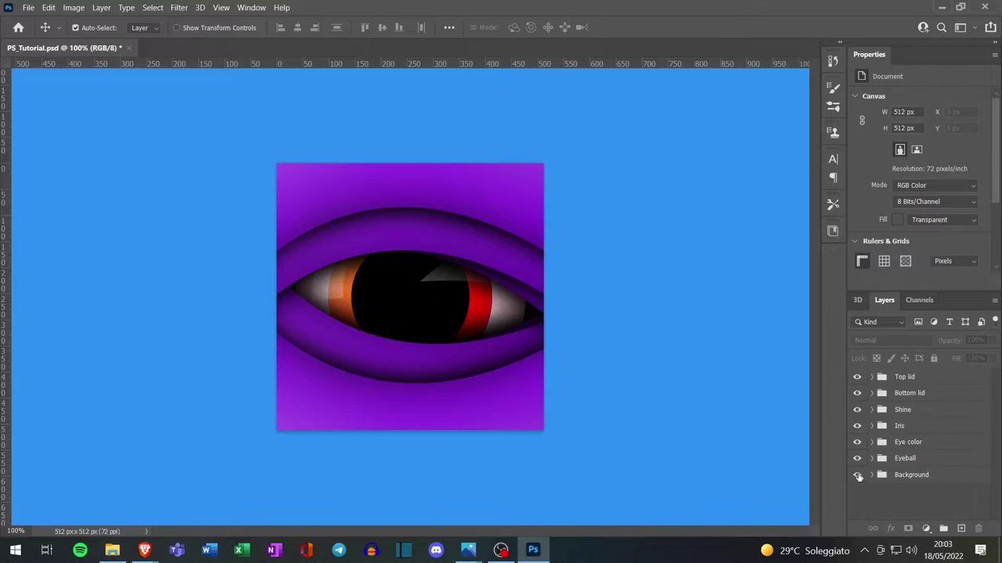
click(857, 475)
click(857, 475)
click(857, 376)
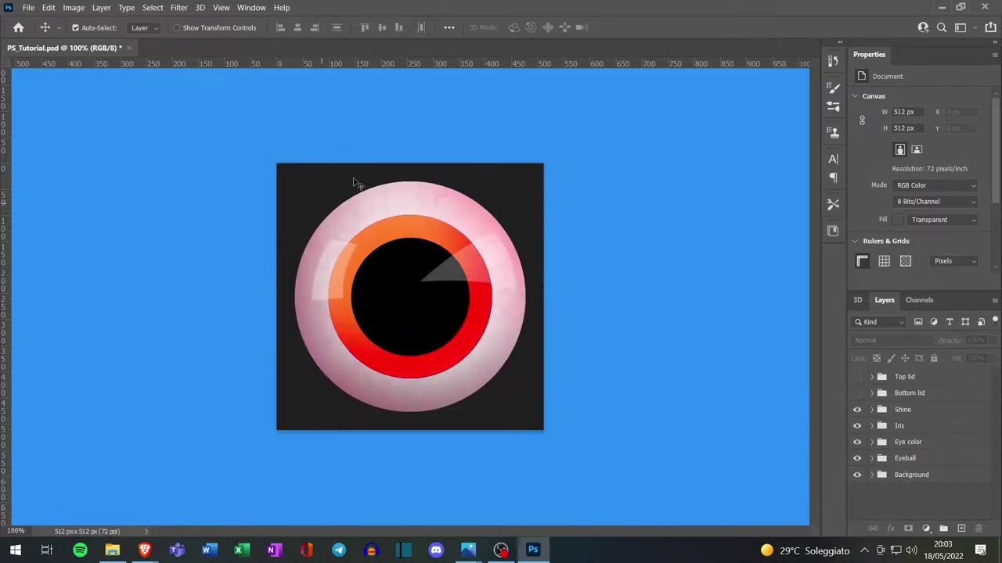
click(857, 377)
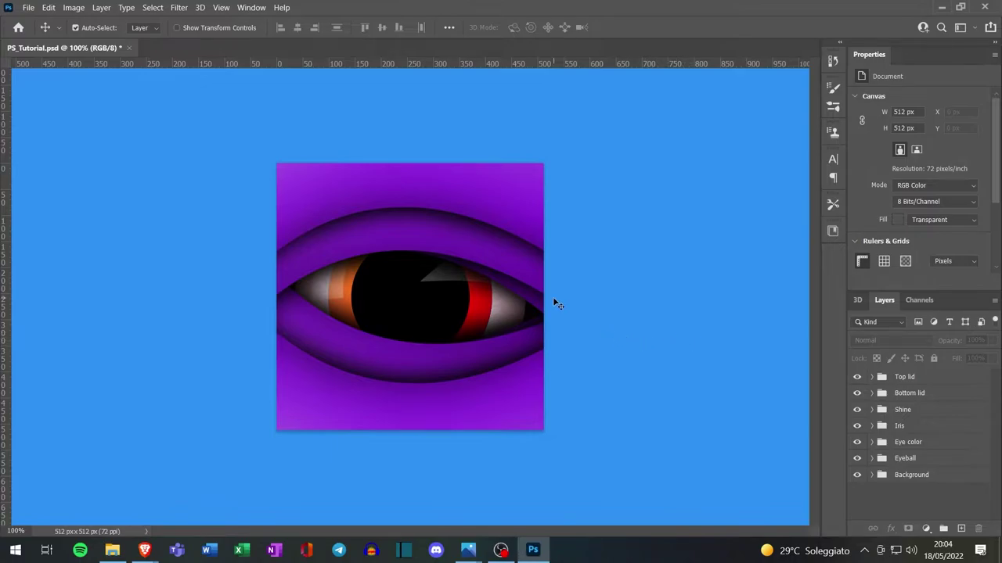
- Load generate.js from the nested hashlips_art_engine_ps_script-1.0.1 folder via File > Scripts > Browse
click(27, 8)
mouse_move(44, 319)
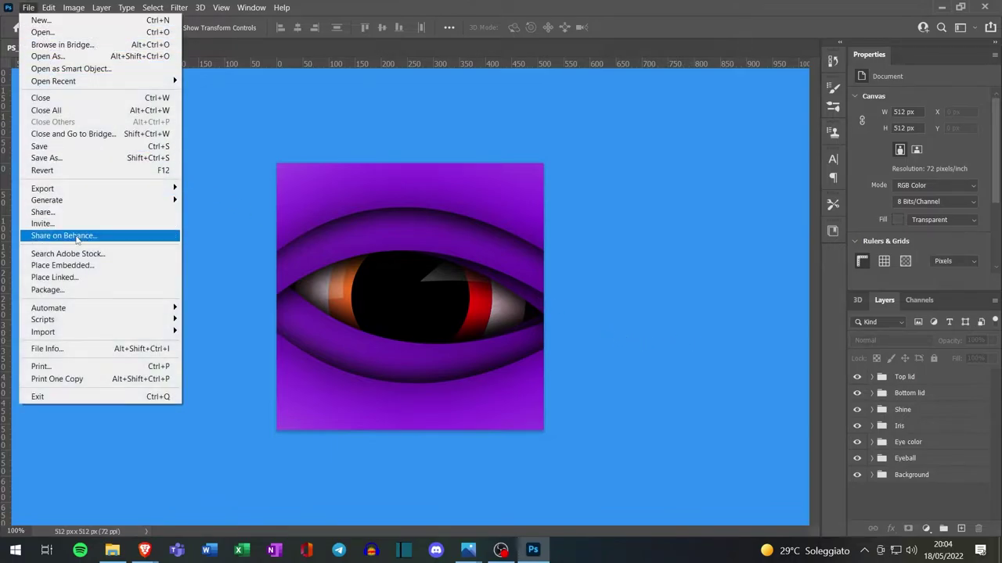
click(243, 442)
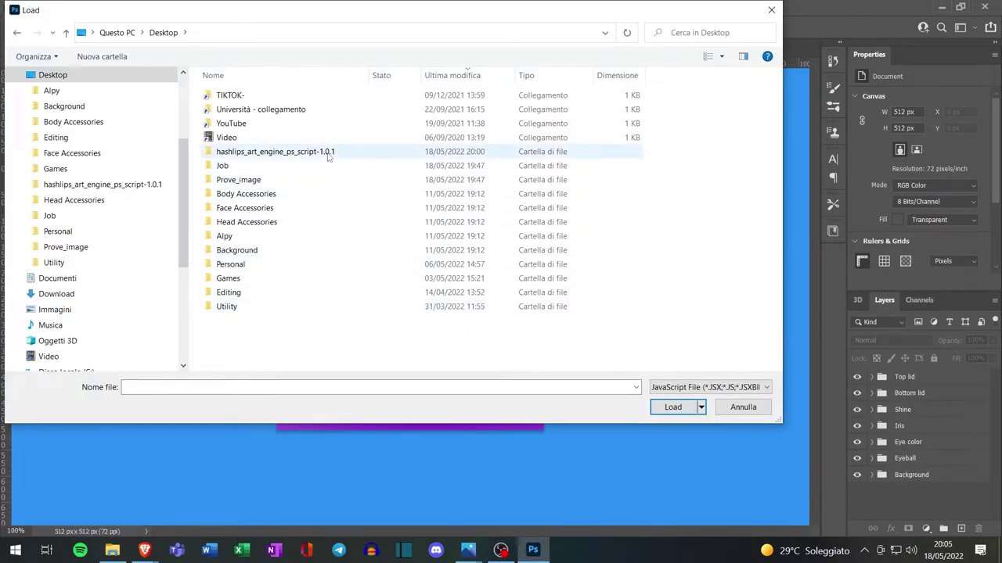
double_click(350, 154)
double_click(347, 100)
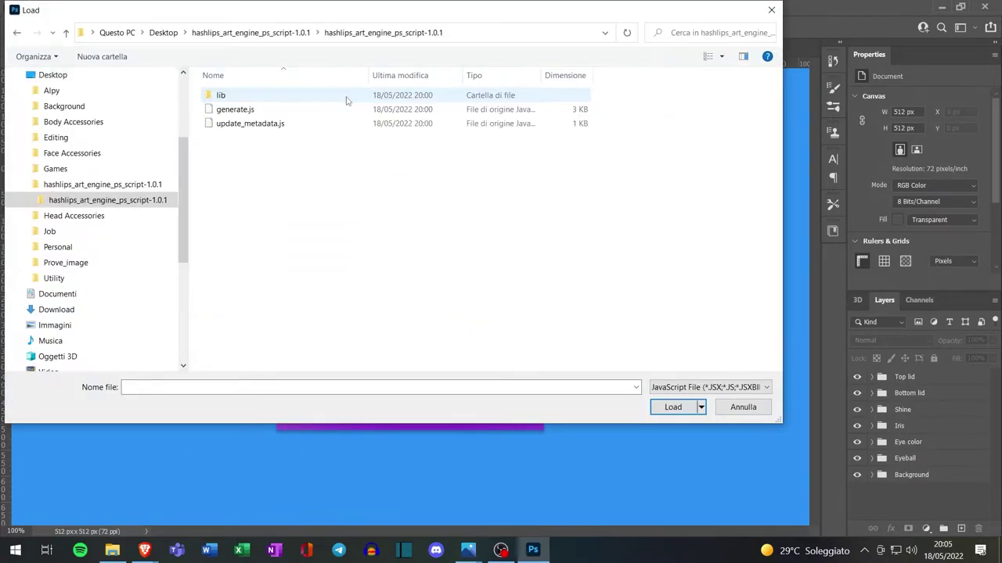
click(260, 112)
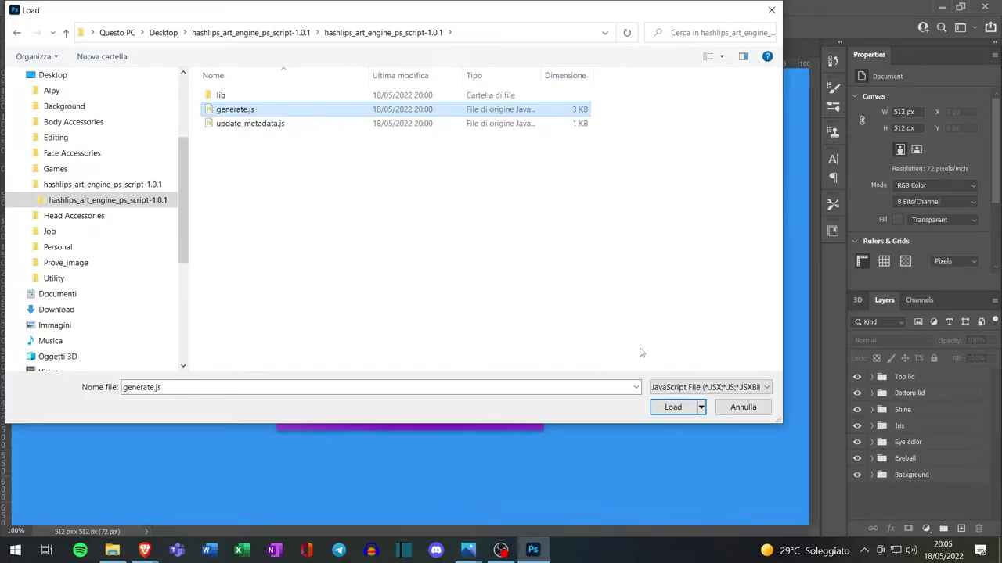
click(674, 408)
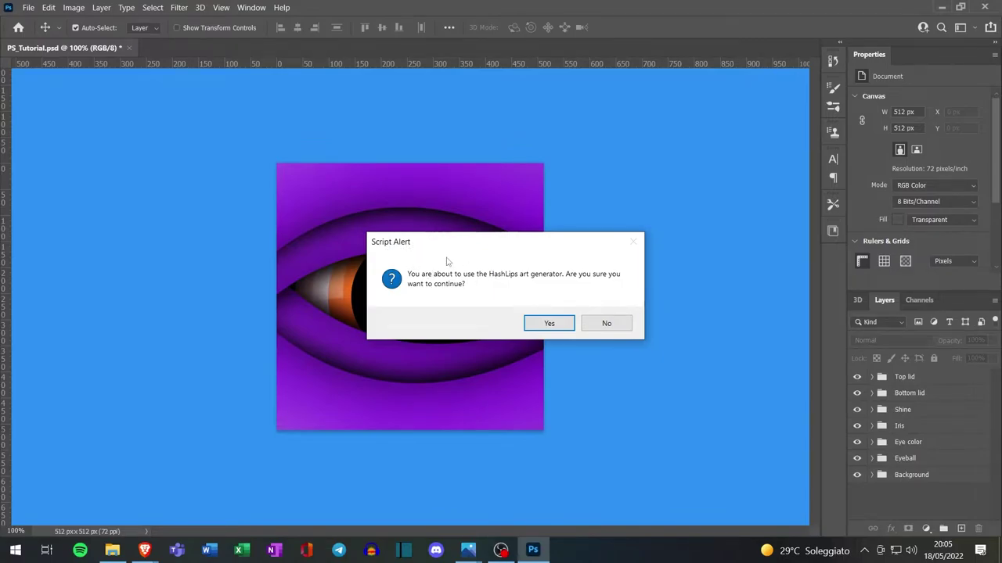
- Confirm the generator, keep 10 images and name the collection Prova_PS
click(549, 324)
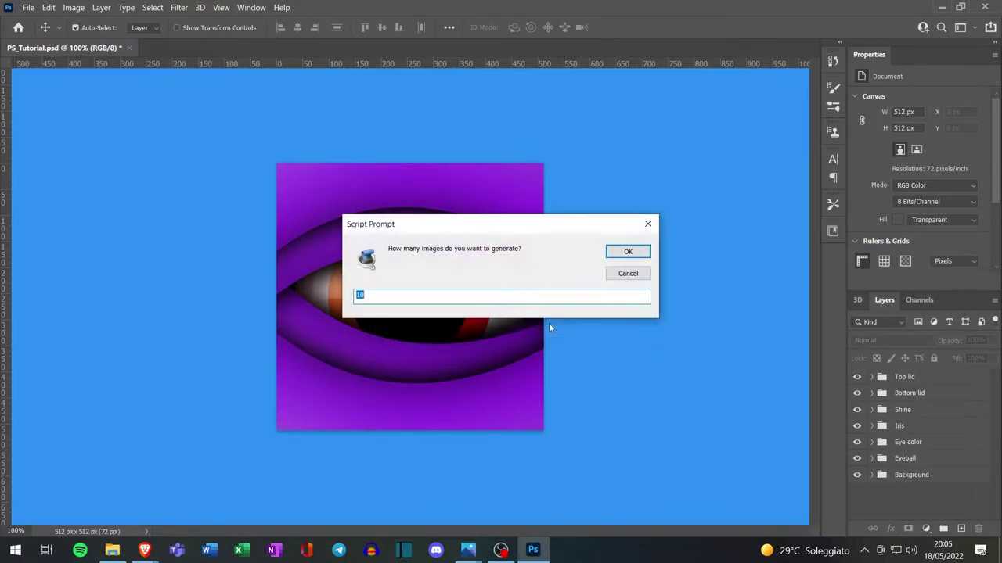
click(395, 298)
key(Return)
text(Prova_PS)
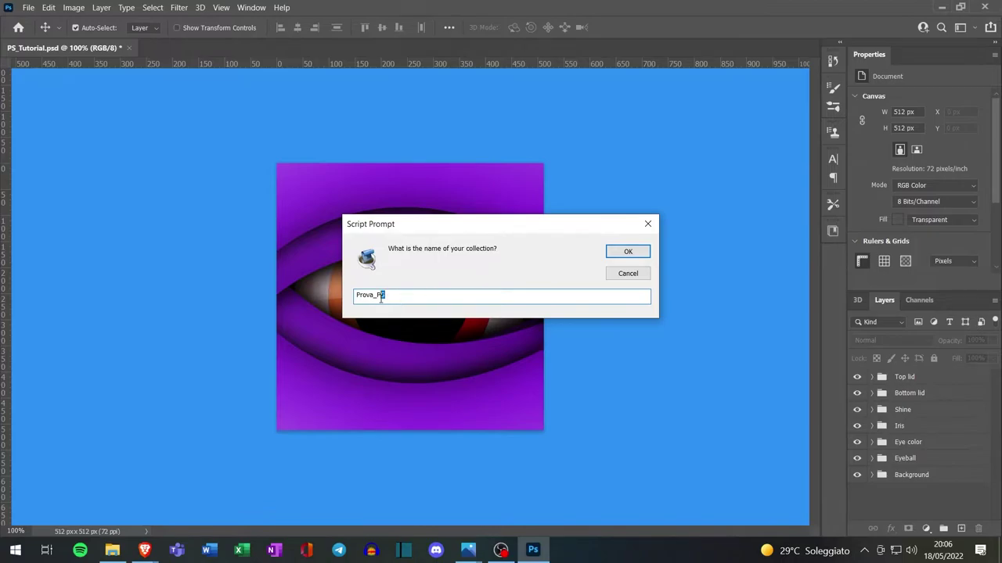
drag(381, 296, 338, 299)
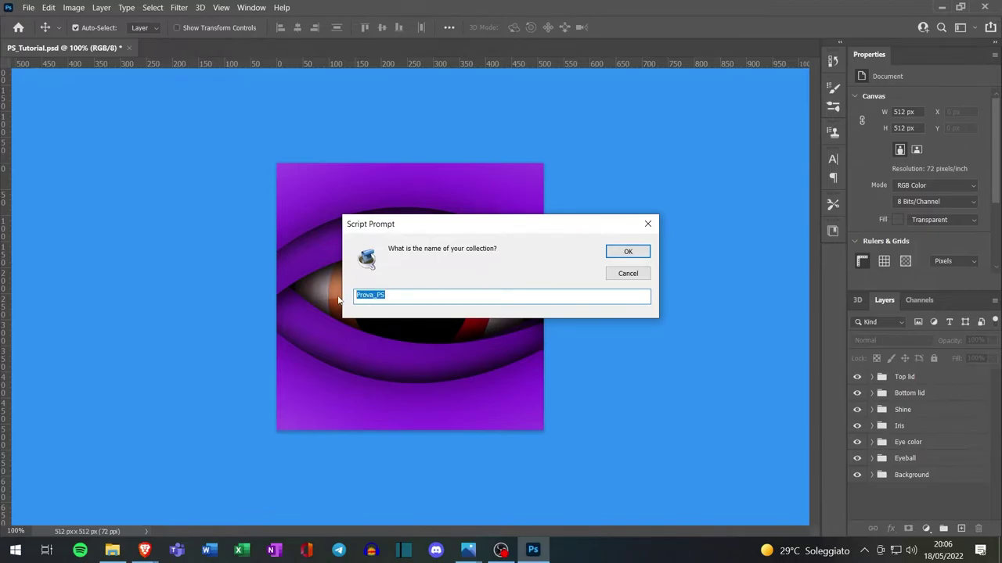
click(629, 252)
text(dsadsasd)
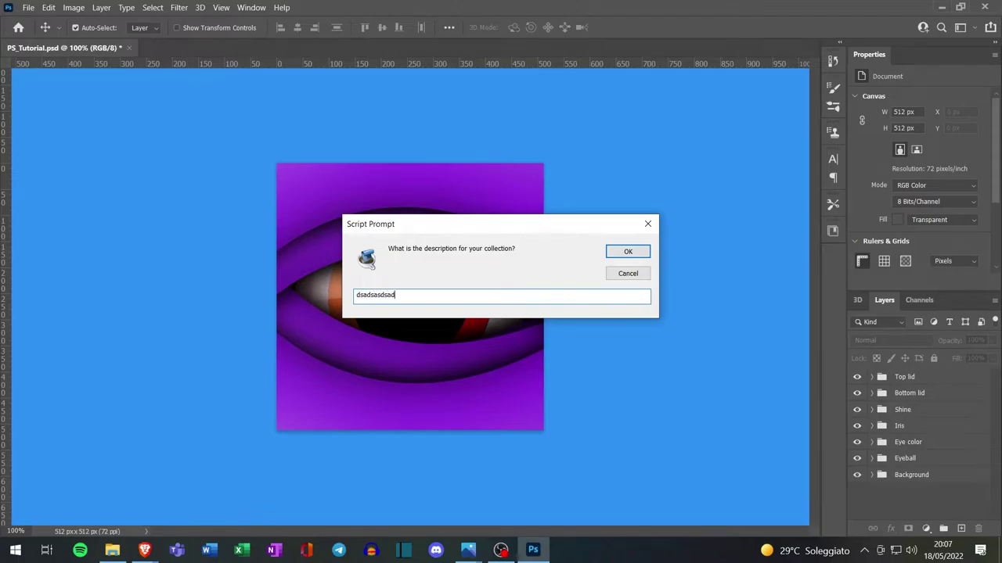
- Enter the description 's', acknowledge the 10-image notice and dismiss the completion alert
text(sads)
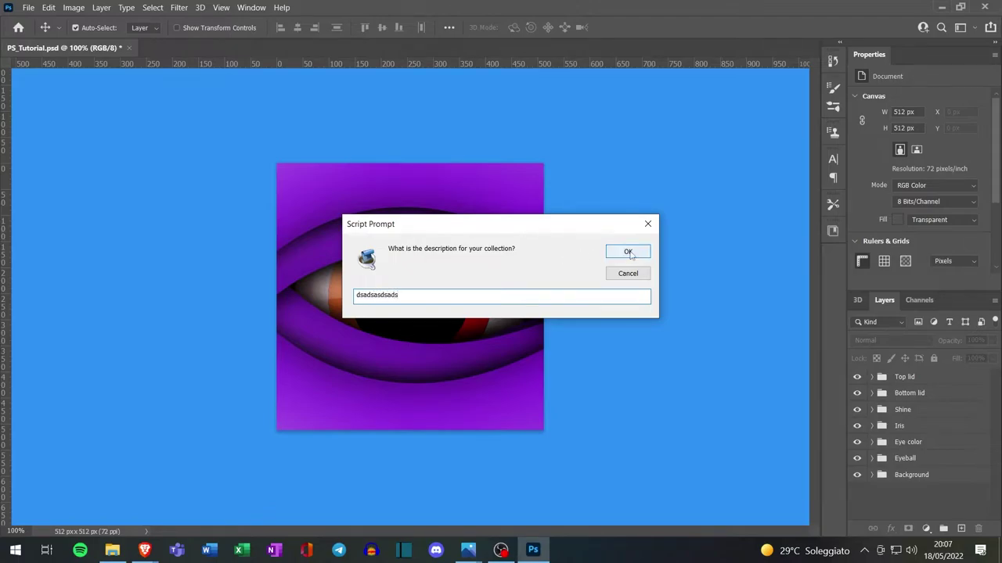
click(629, 254)
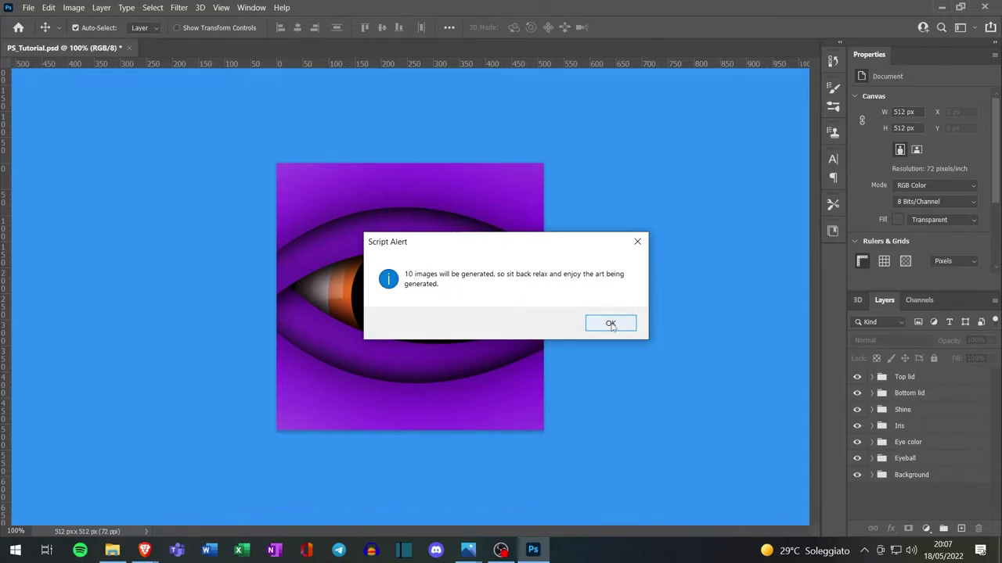
click(611, 326)
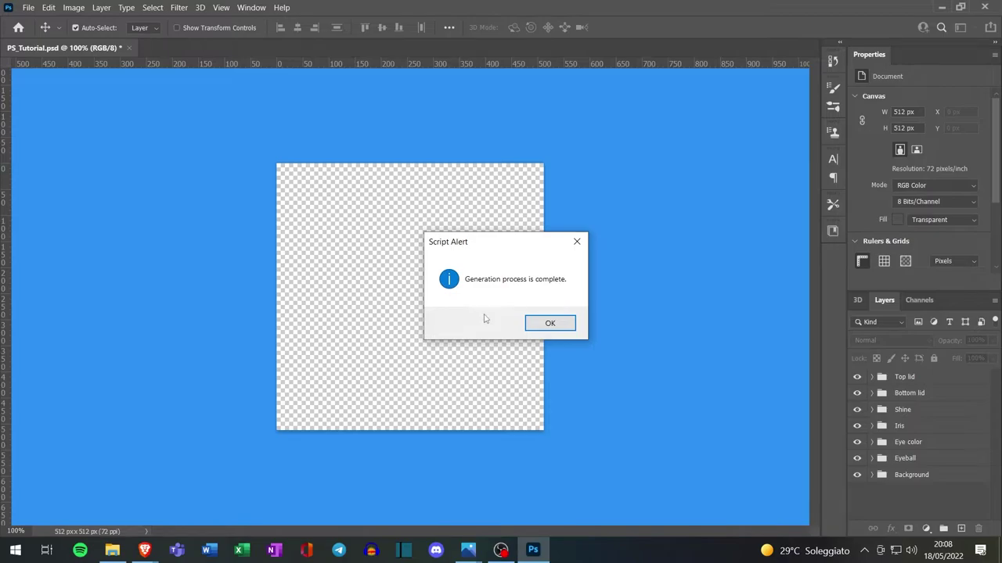
click(552, 324)
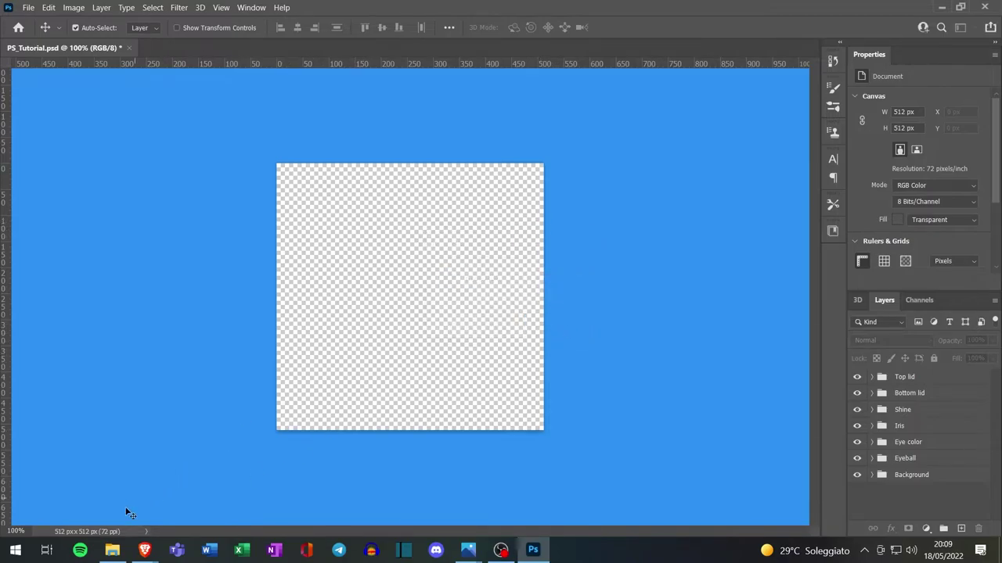
- Check the ten PNGs in build/images, then open metadata/1.json in VS Code
click(114, 551)
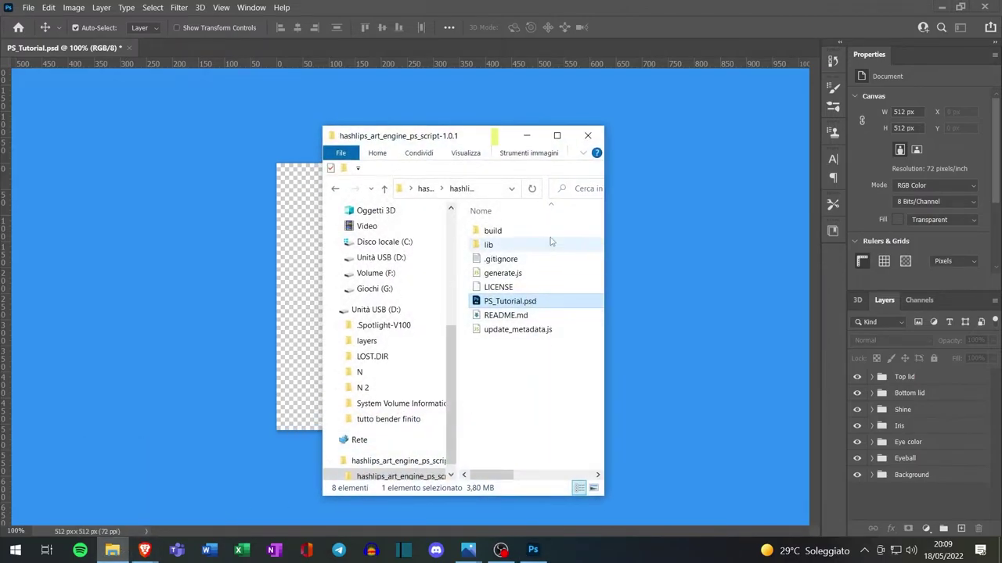
double_click(493, 231)
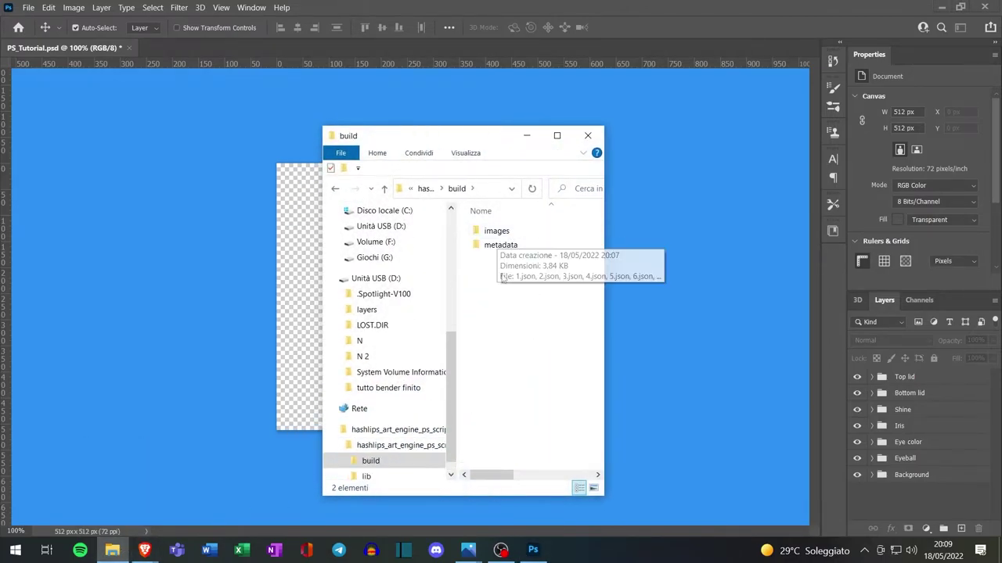
double_click(508, 235)
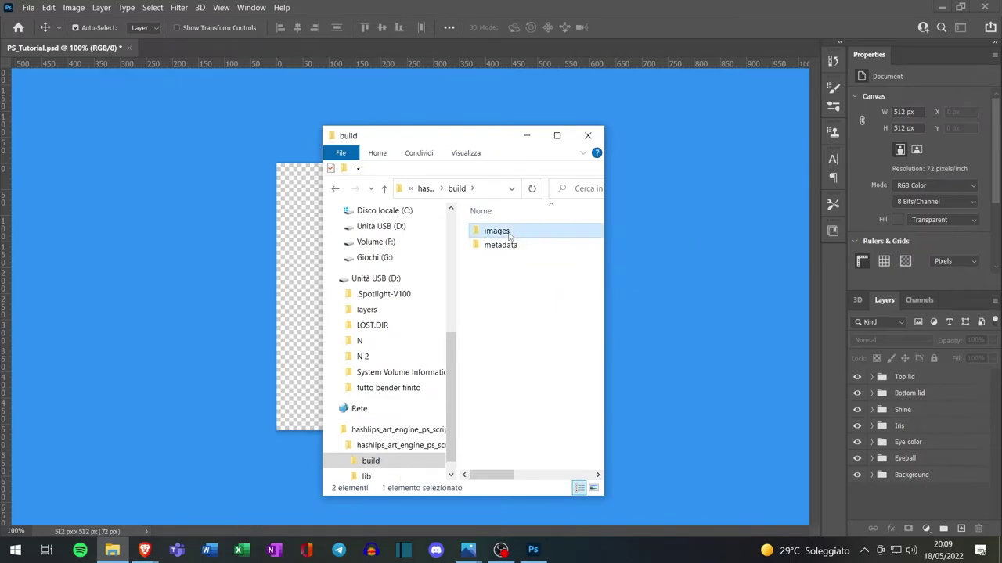
scroll(550, 260, down, 5)
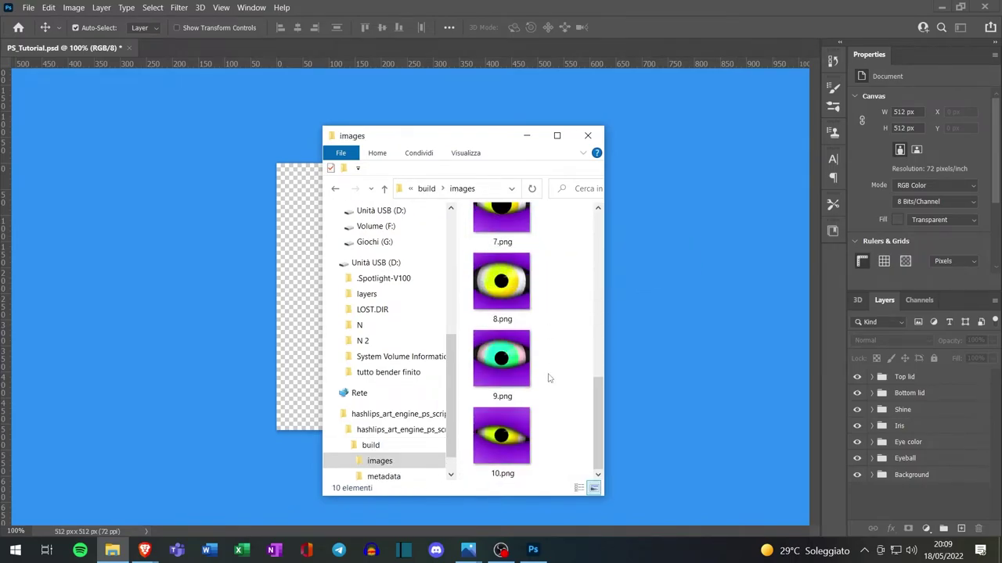
scroll(546, 378, up, 1)
click(426, 188)
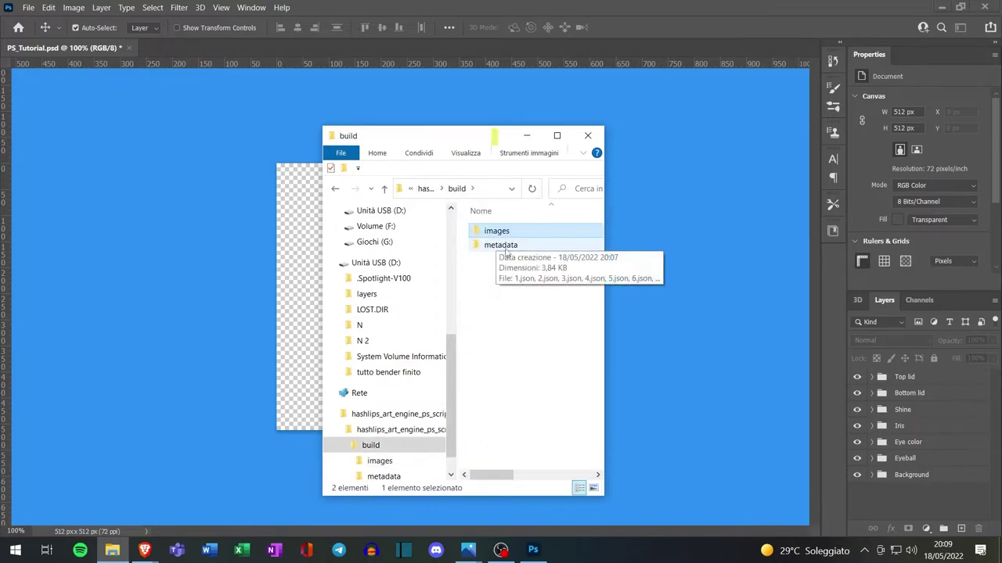
double_click(492, 244)
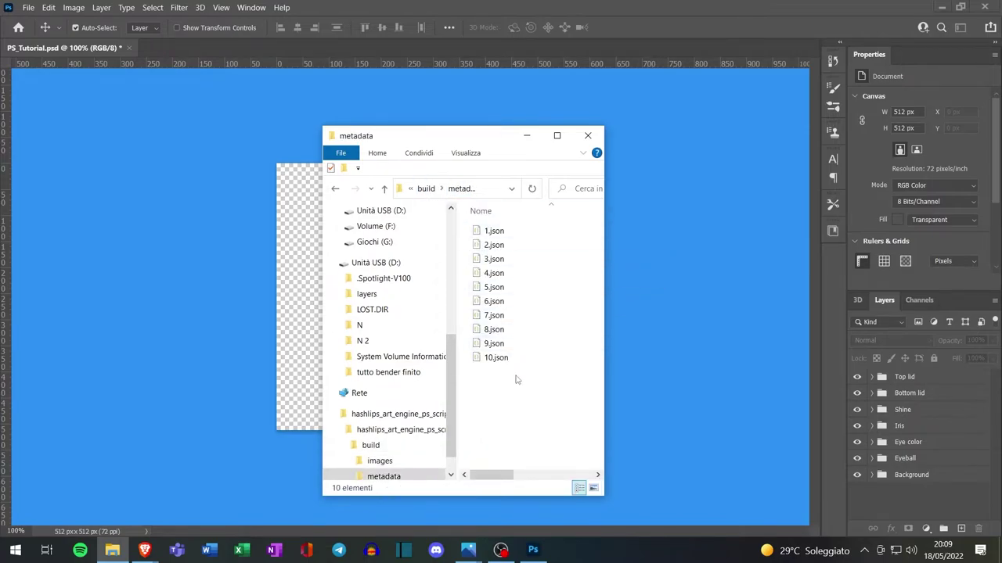
double_click(494, 232)
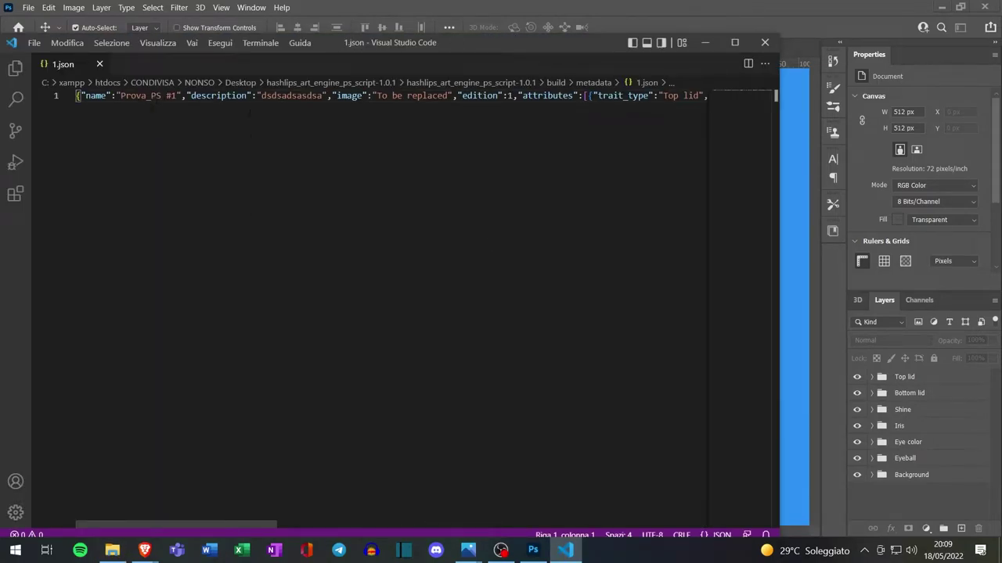
- Scroll across line 1 of 1.json to see the image field reading 'To be replaced'
drag(261, 523, 355, 524)
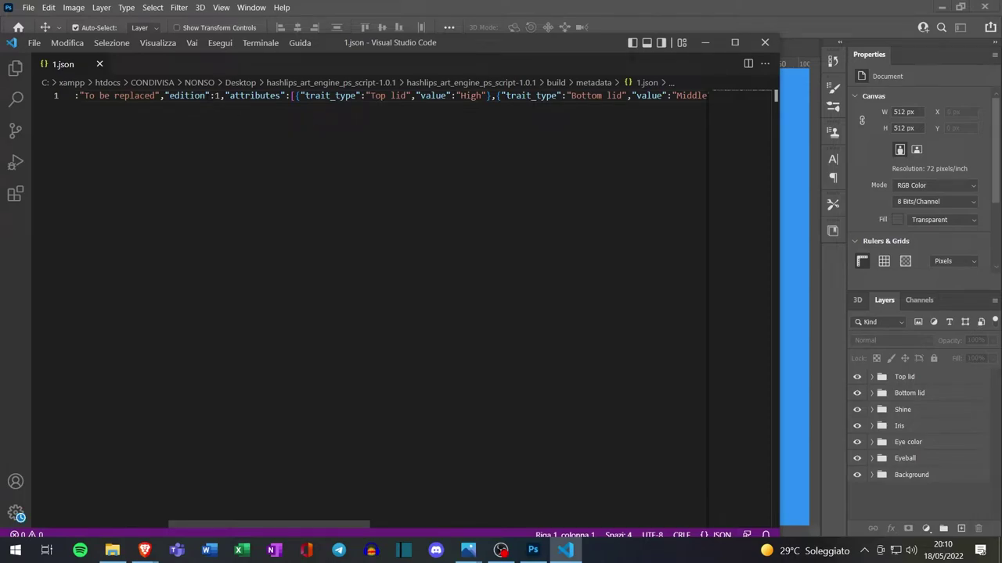
scroll(356, 128, left, 5)
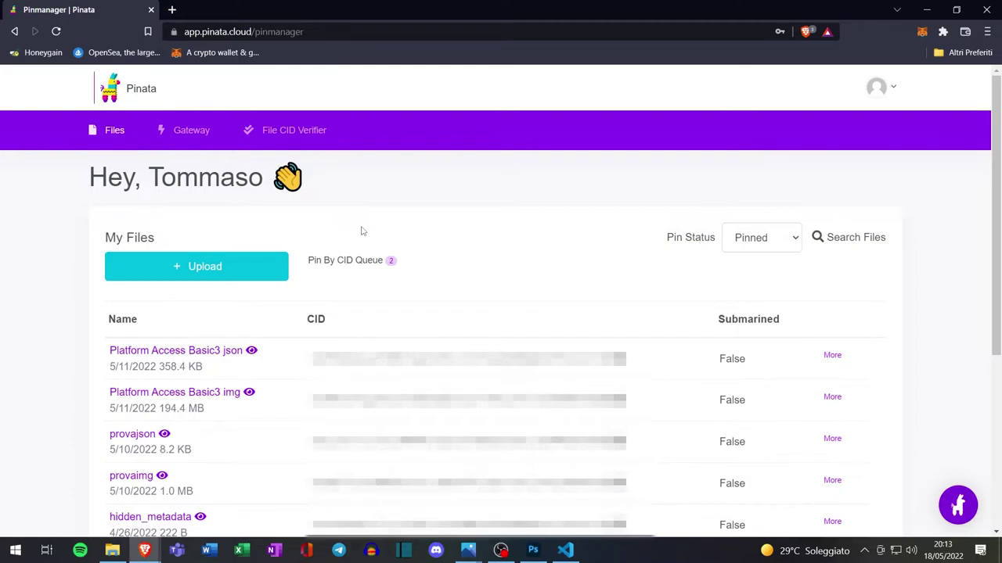
- Upload the build/images folder to Pinata as a folder named 1
click(211, 272)
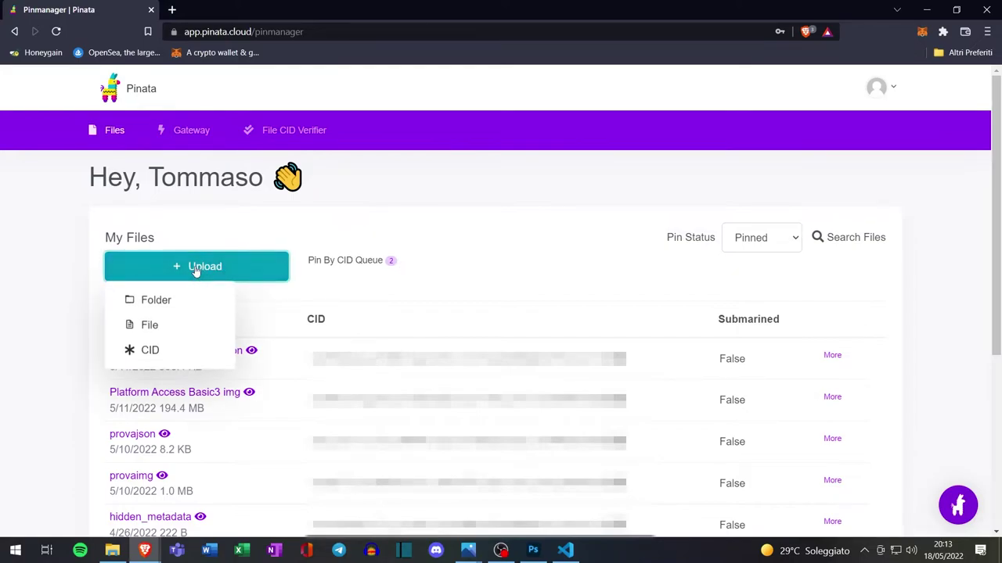
click(153, 301)
click(501, 382)
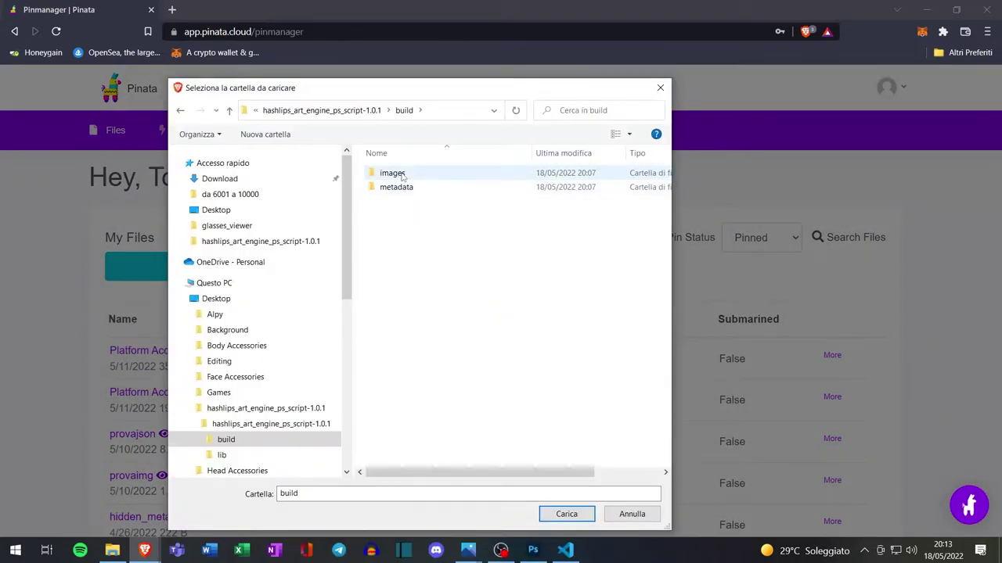
click(392, 173)
click(570, 515)
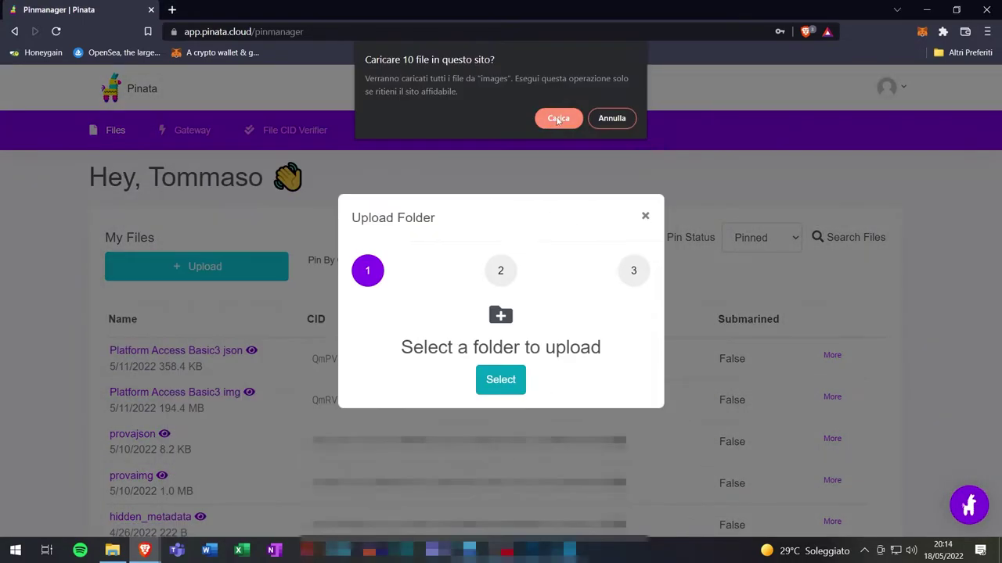
click(557, 118)
click(405, 364)
text(1)
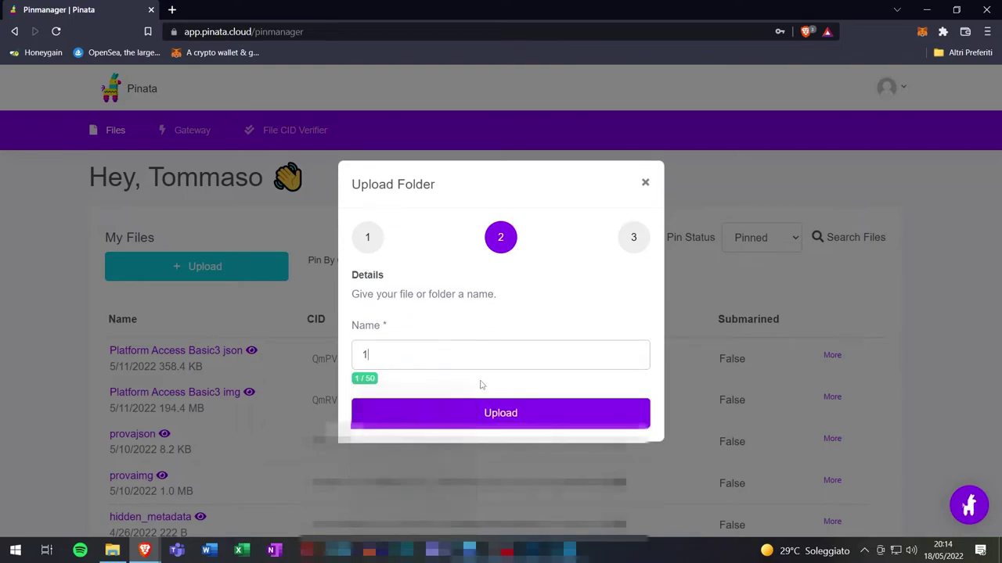
click(499, 415)
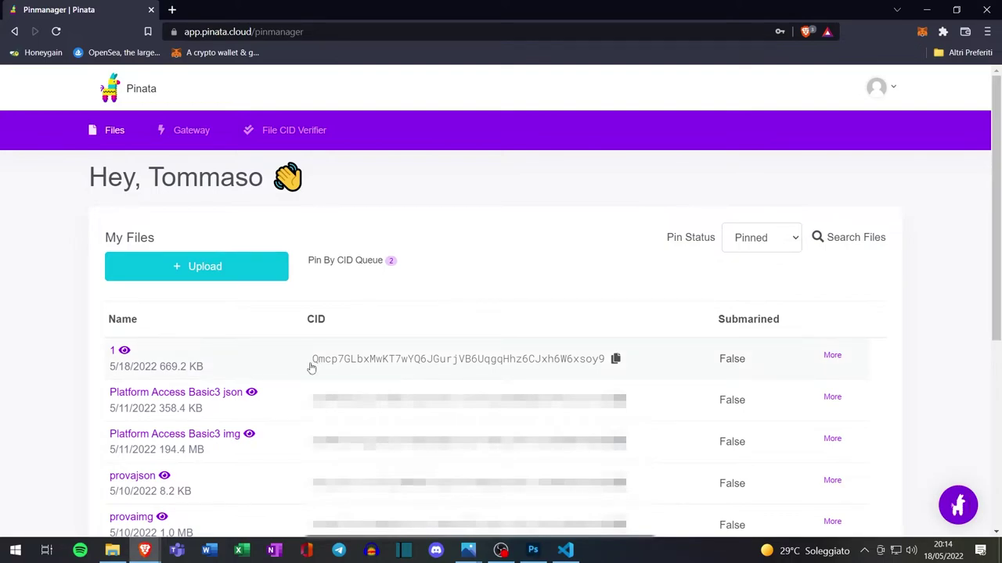
- Copy the images folder's CID, then load update_metadata.js in Photoshop
click(618, 362)
key(alt+Tab)
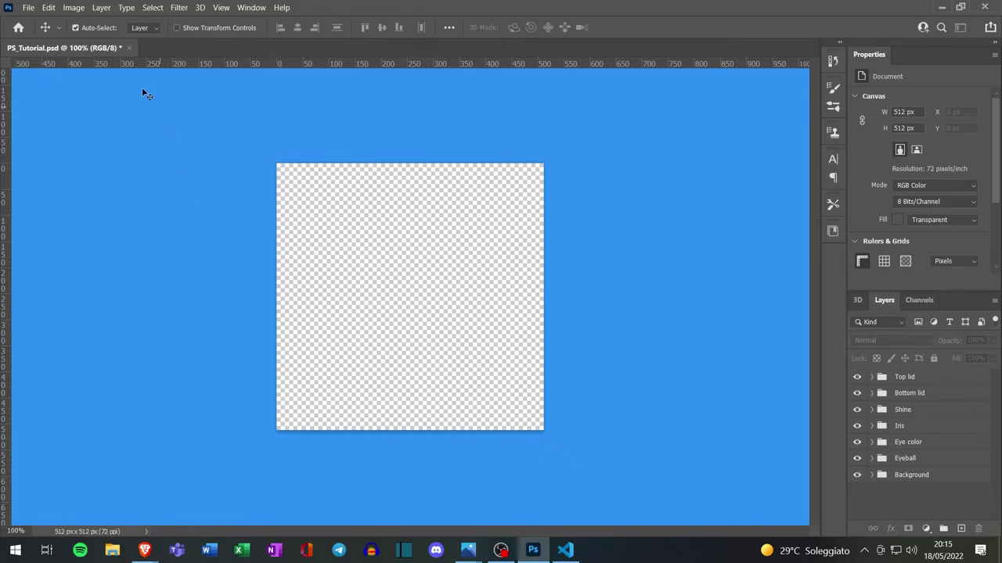
click(27, 8)
mouse_move(44, 319)
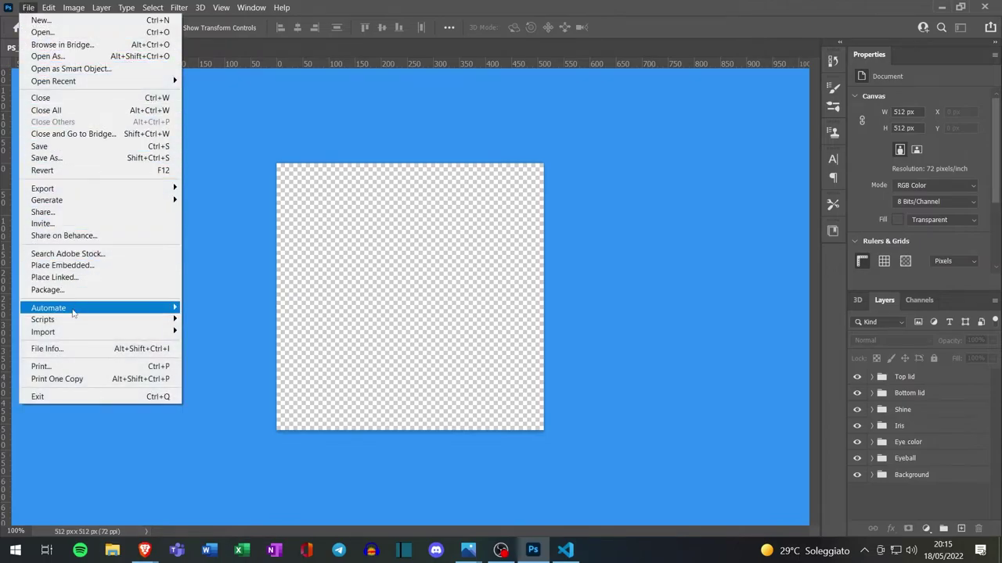
click(214, 439)
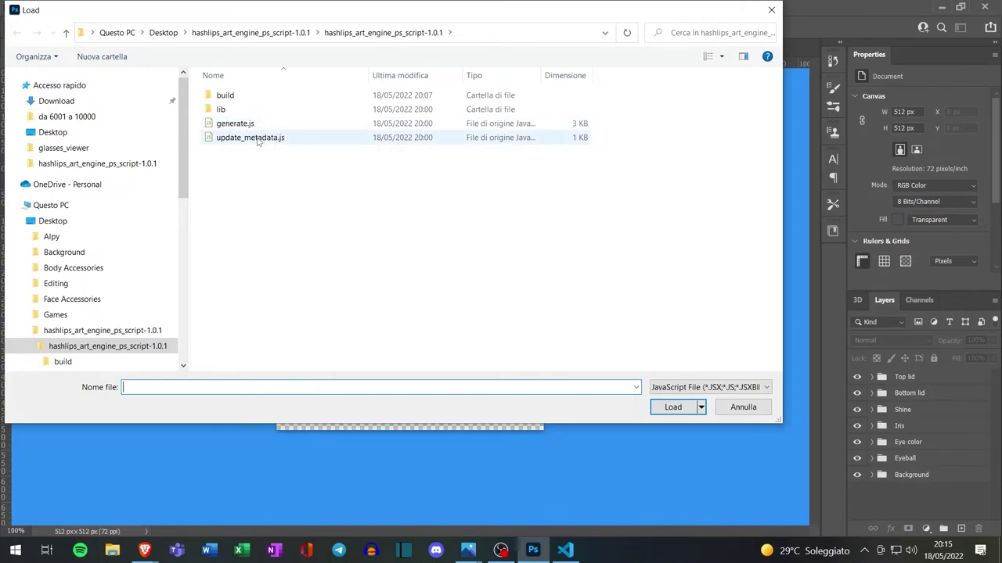
click(242, 138)
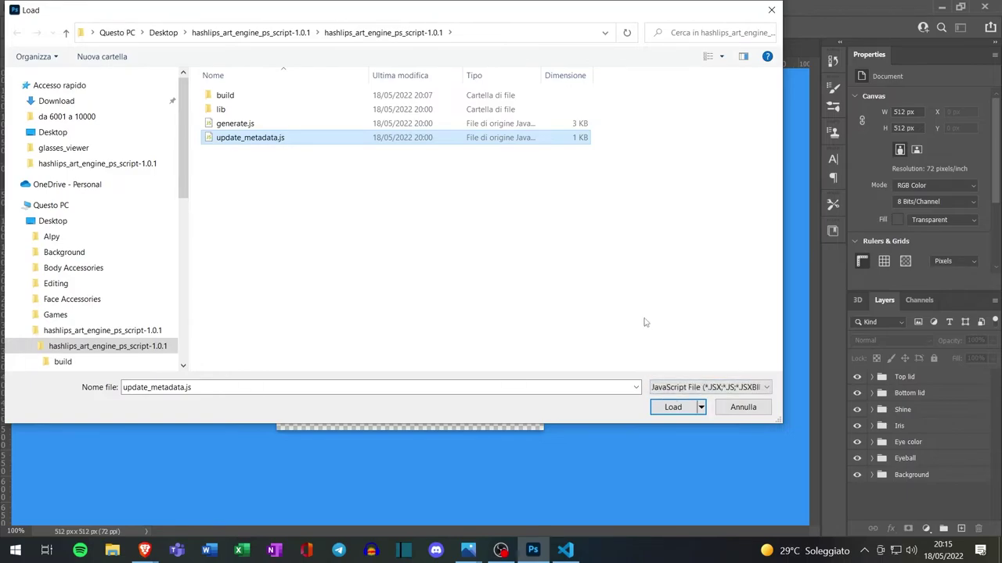
click(675, 407)
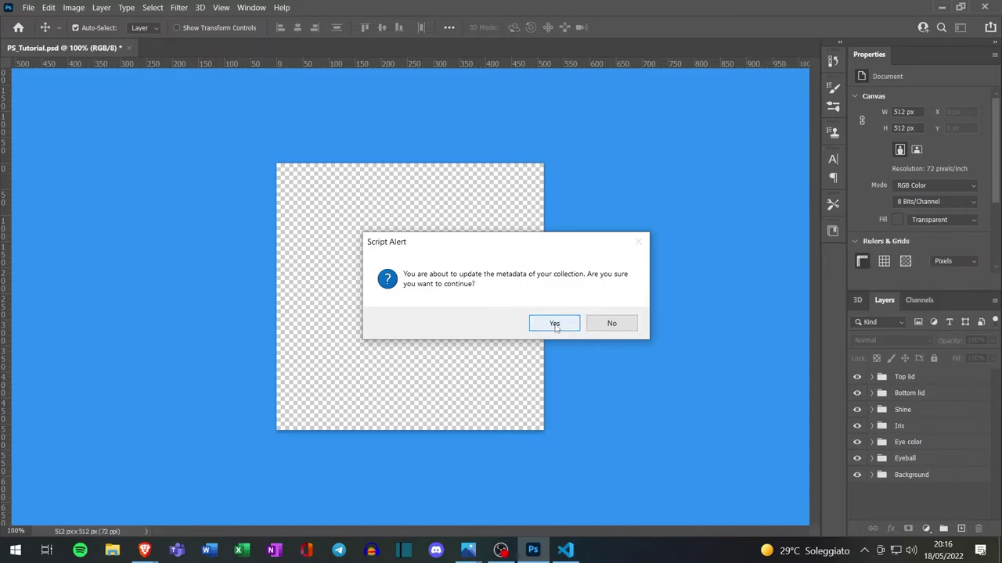
- Confirm the update with prefix ipfs://<images CID>/ and suffix .png
click(554, 323)
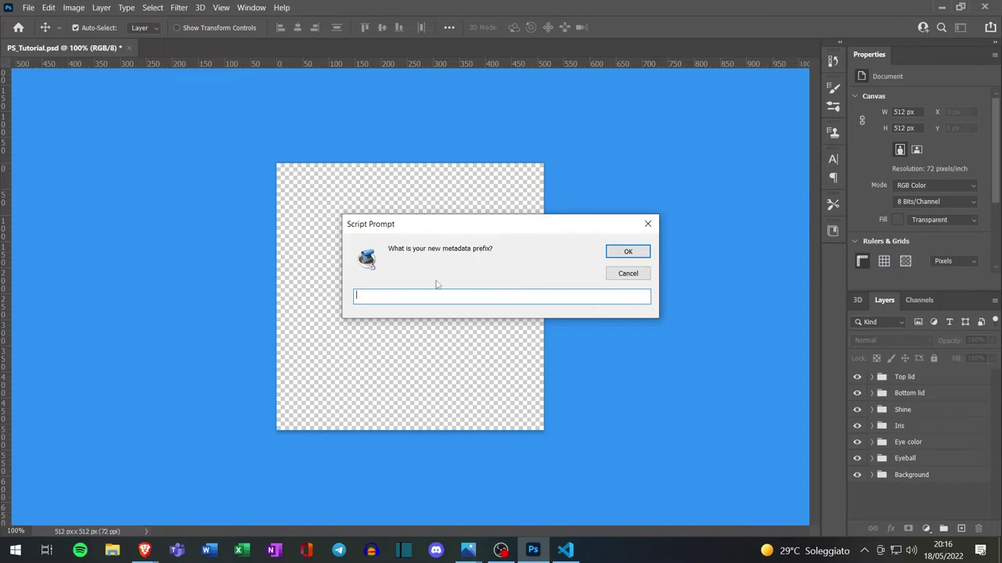
text(i)
text(pfs:)
text(//)
key(ctrl+v)
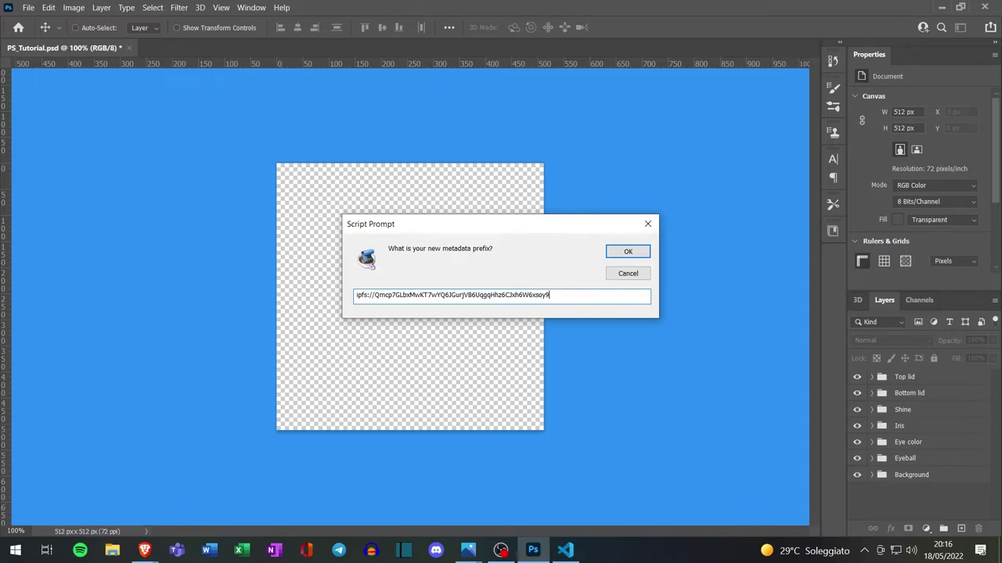
text(/)
click(630, 254)
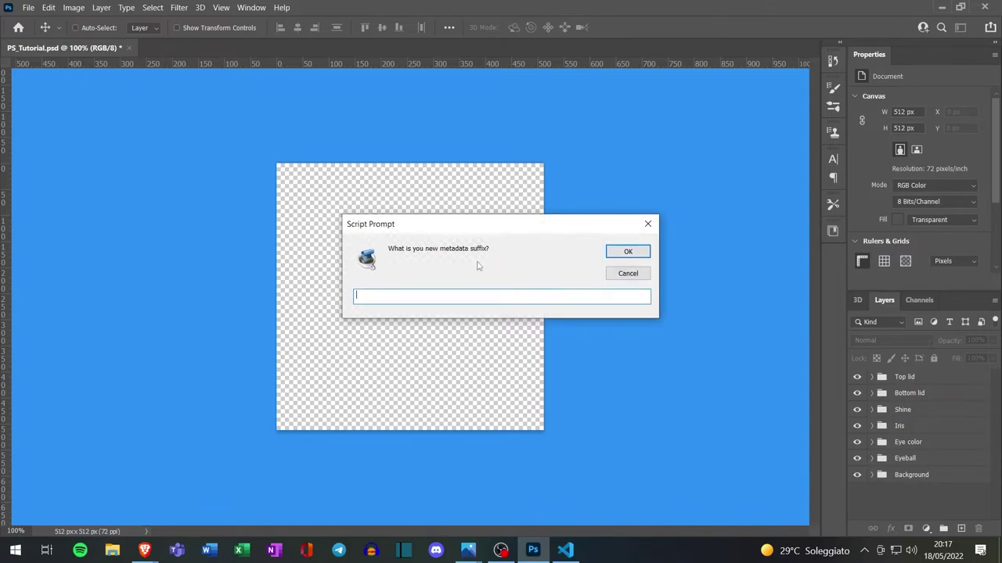
key(ctrl)
text(.png)
click(634, 256)
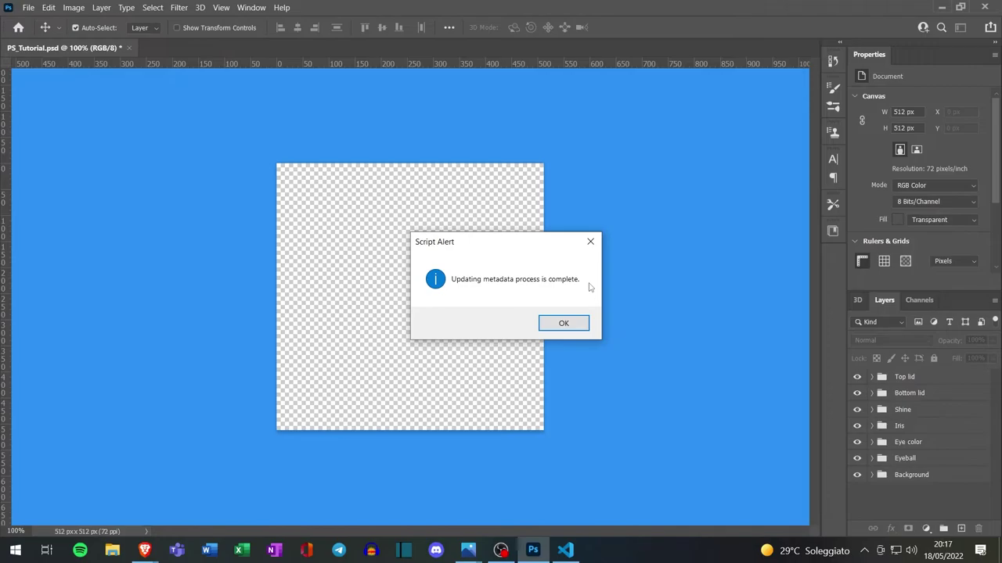
- Open metadata/1.json in VS Code and copy its ipfs:// image link ending in /1.png
click(569, 313)
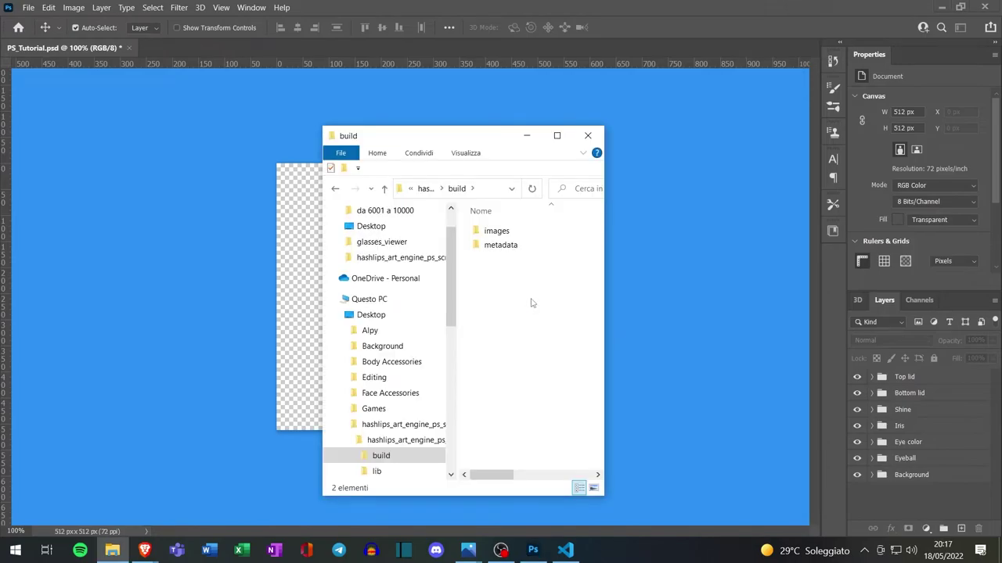
double_click(514, 247)
double_click(515, 227)
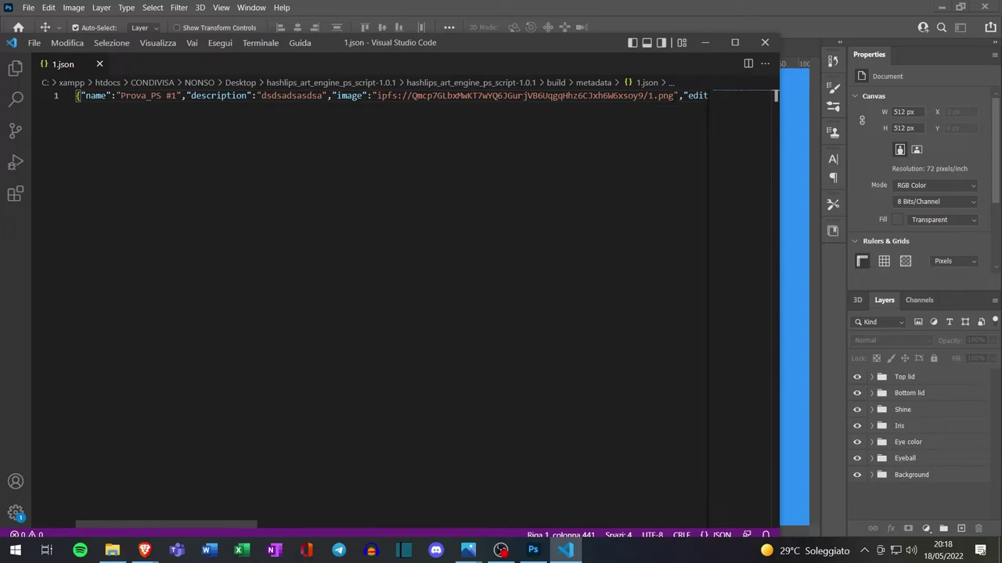
drag(674, 95, 377, 95)
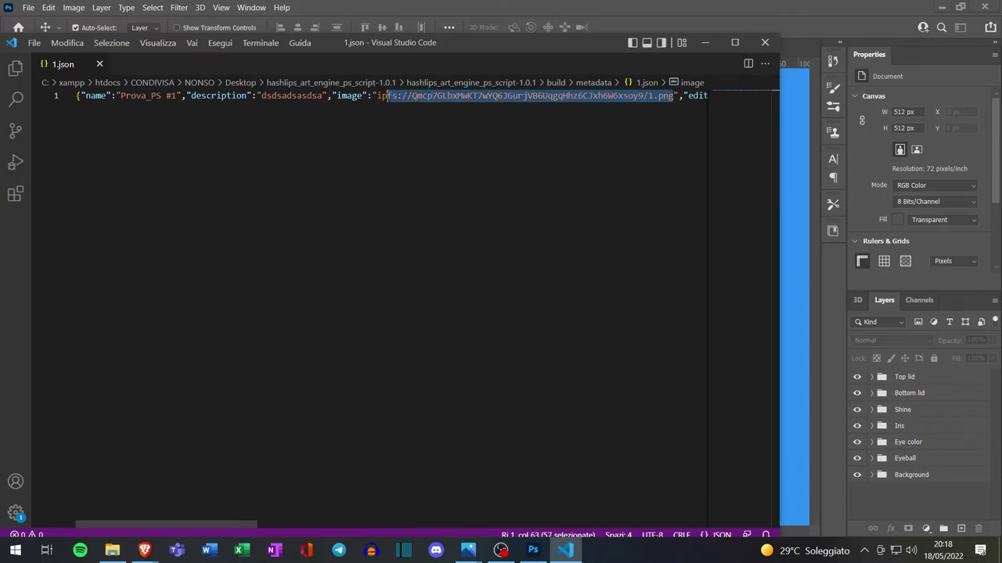
click(144, 550)
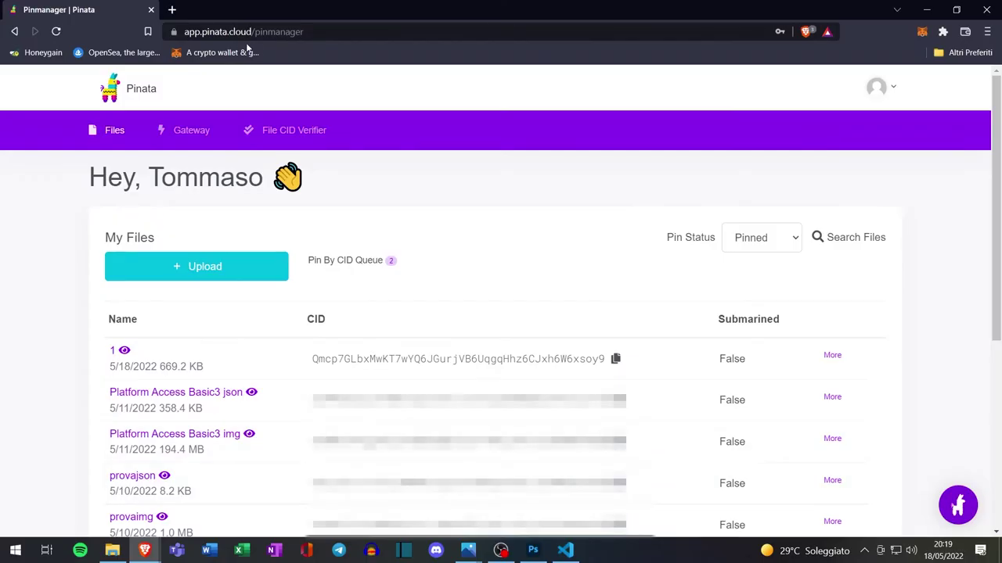
- Load the copied IPFS image link in a new browser tab
click(172, 10)
key(ctrl+v)
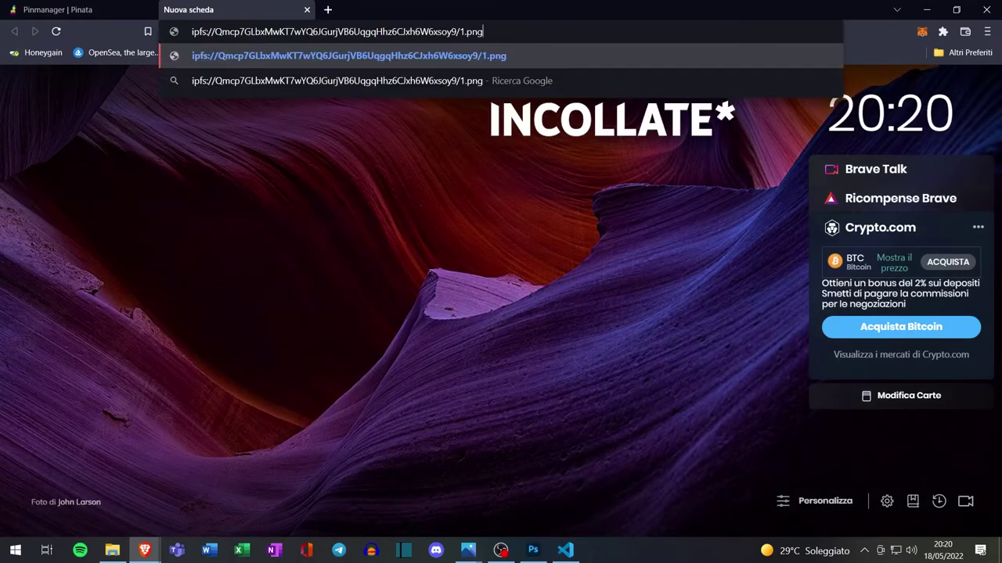
click(417, 46)
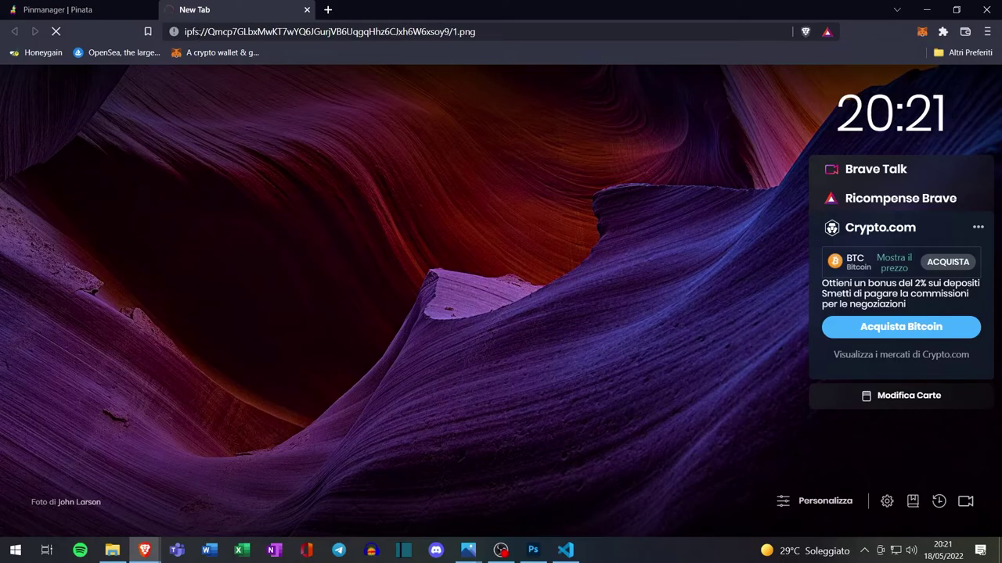
- Open pinned folder 1 through the Pinata gateway and view 1.png as the 512×512 eye
click(103, 12)
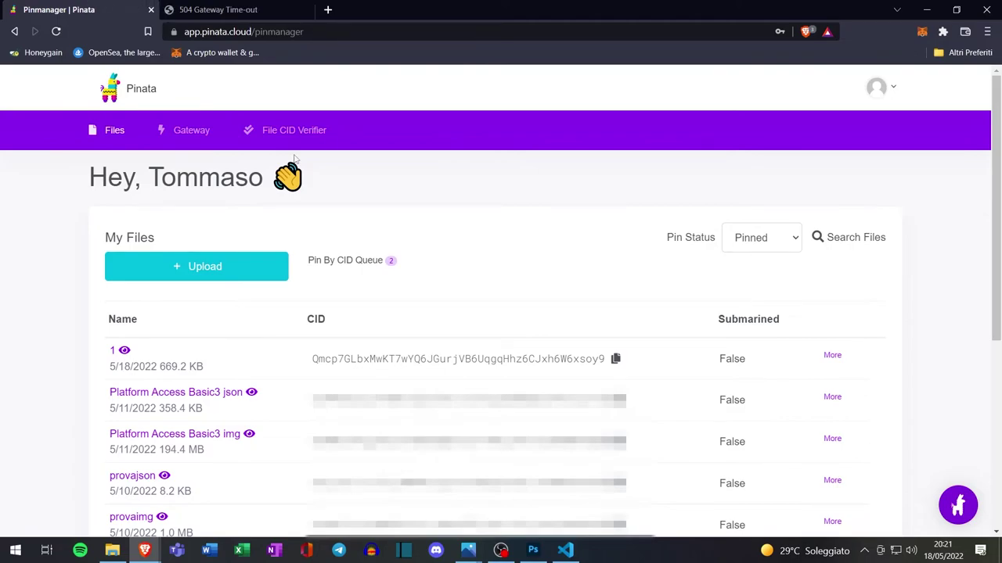
click(112, 352)
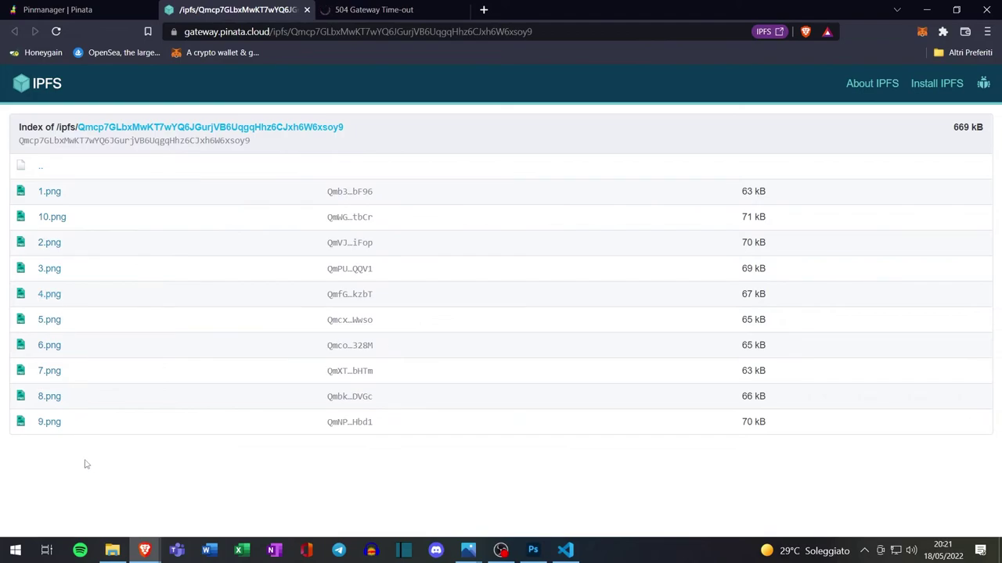
click(49, 192)
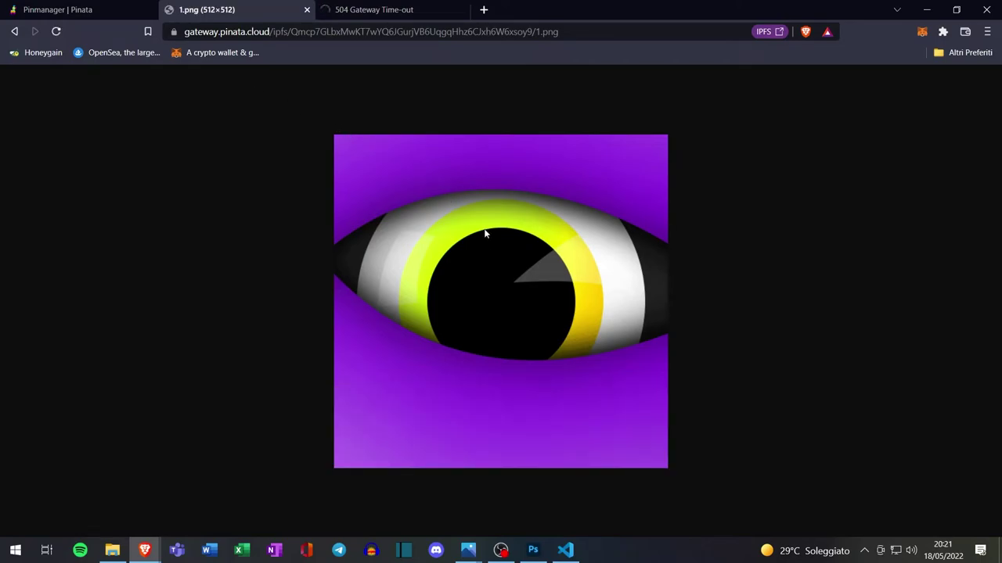
key(ctrl+Tab)
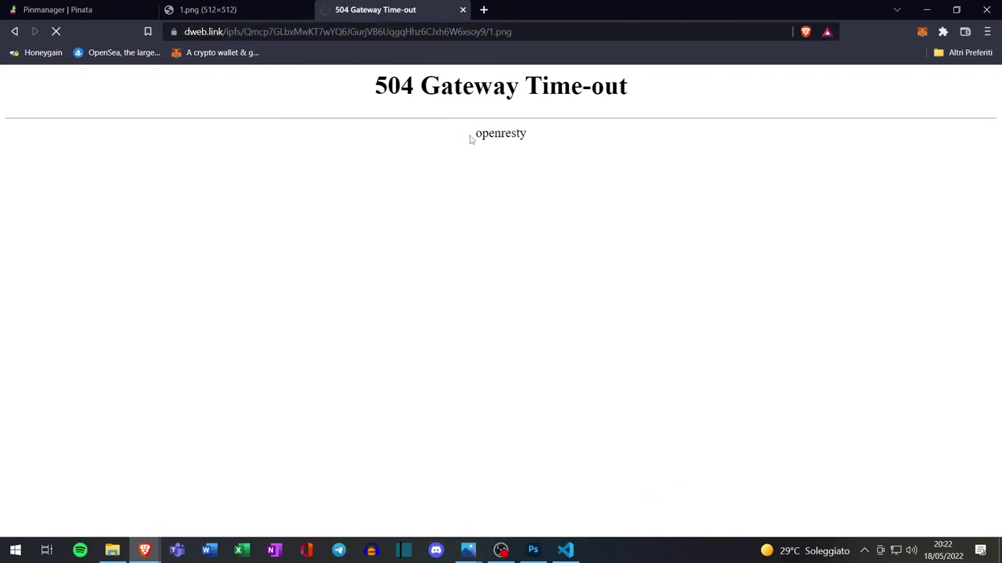
key(ctrl+Tab)
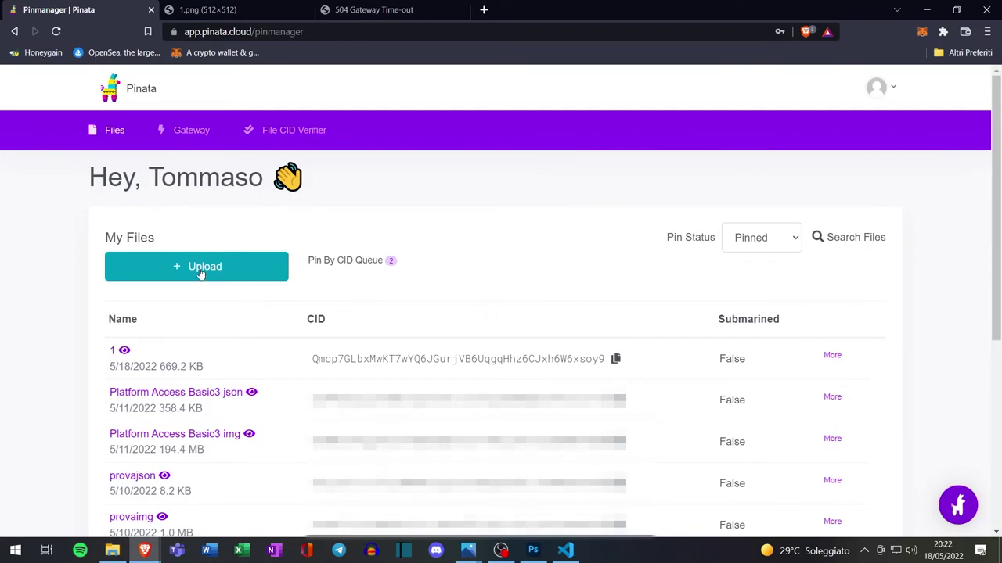
- Upload the metadata folder's 10 JSON files to Pinata as a folder named '2'
click(201, 273)
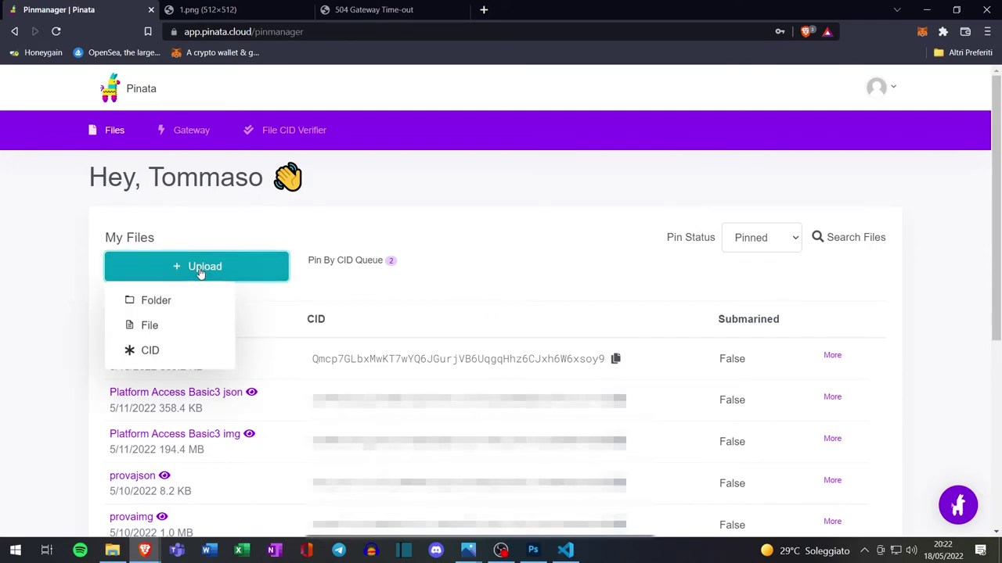
click(156, 300)
click(501, 380)
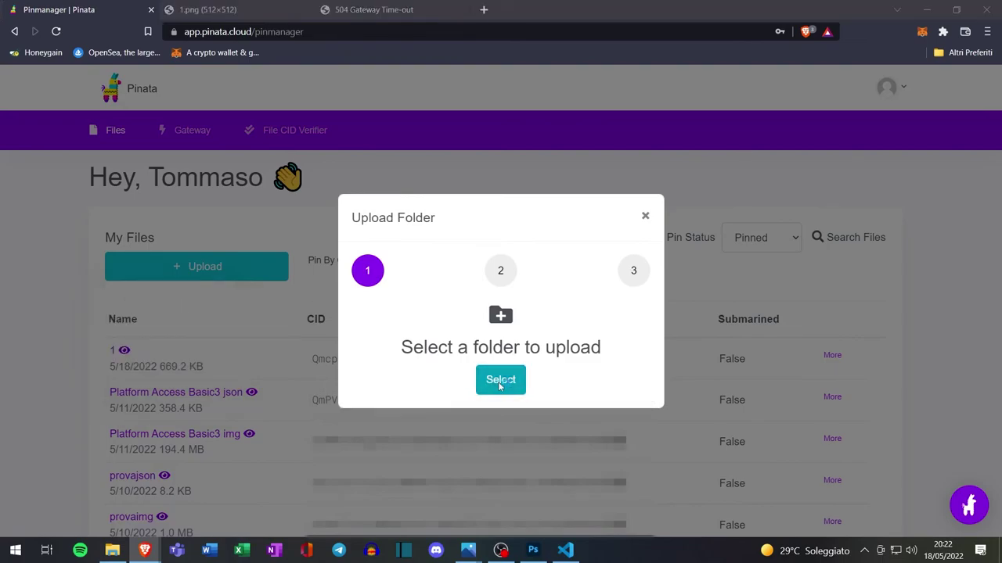
click(409, 188)
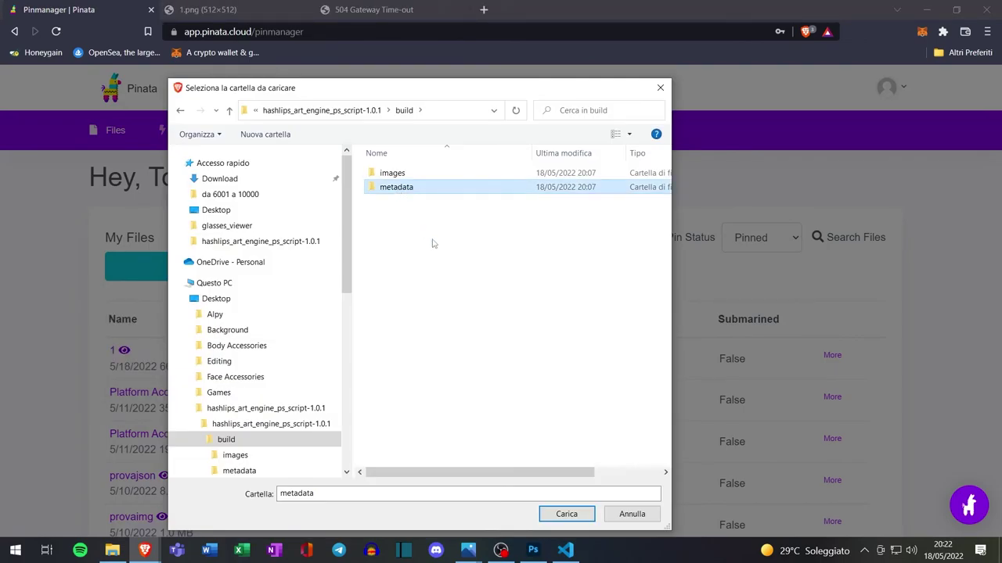
click(565, 515)
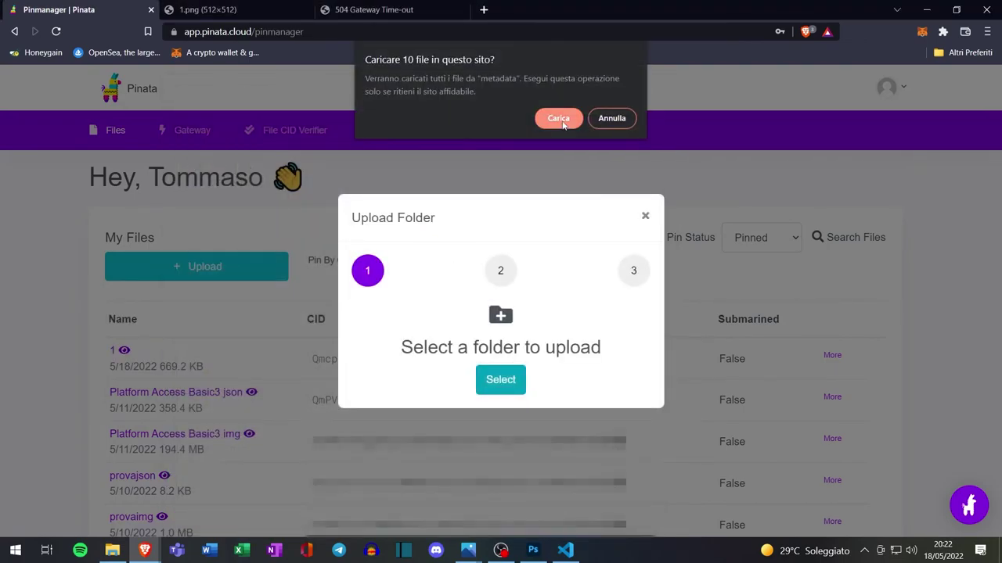
click(558, 119)
click(389, 361)
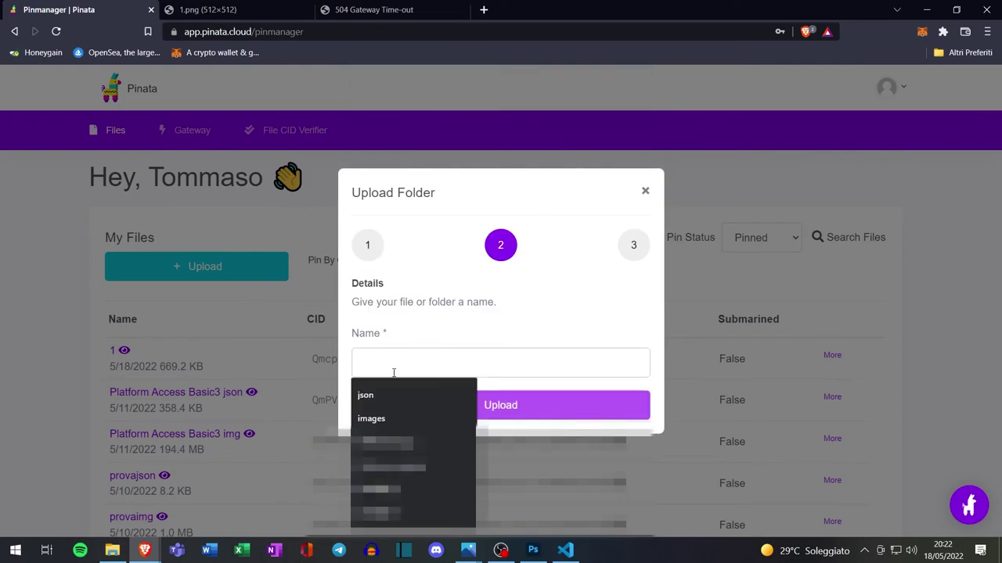
text(2)
click(493, 413)
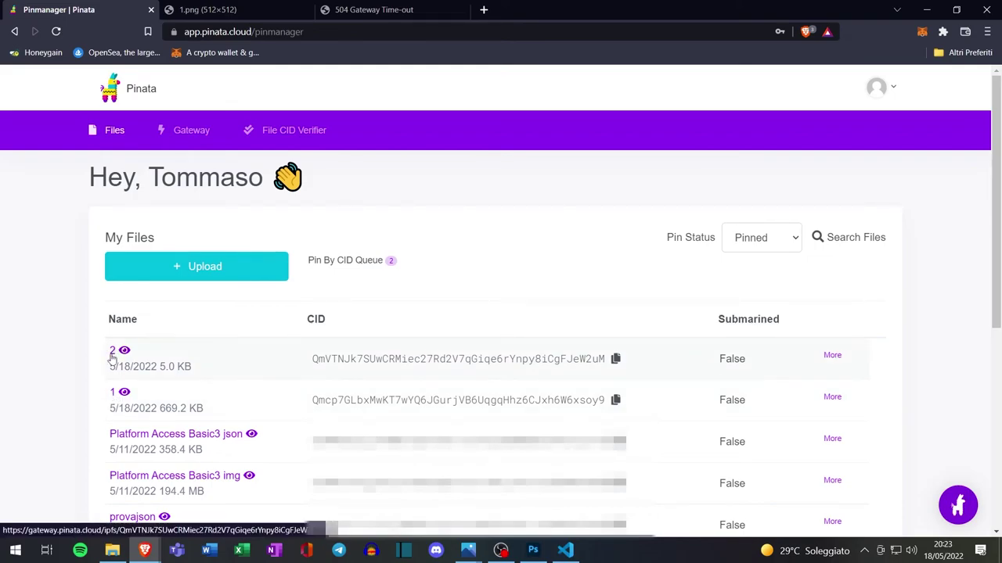
- Go up to the build folder in File Explorer and select the images and metadata folders
click(112, 550)
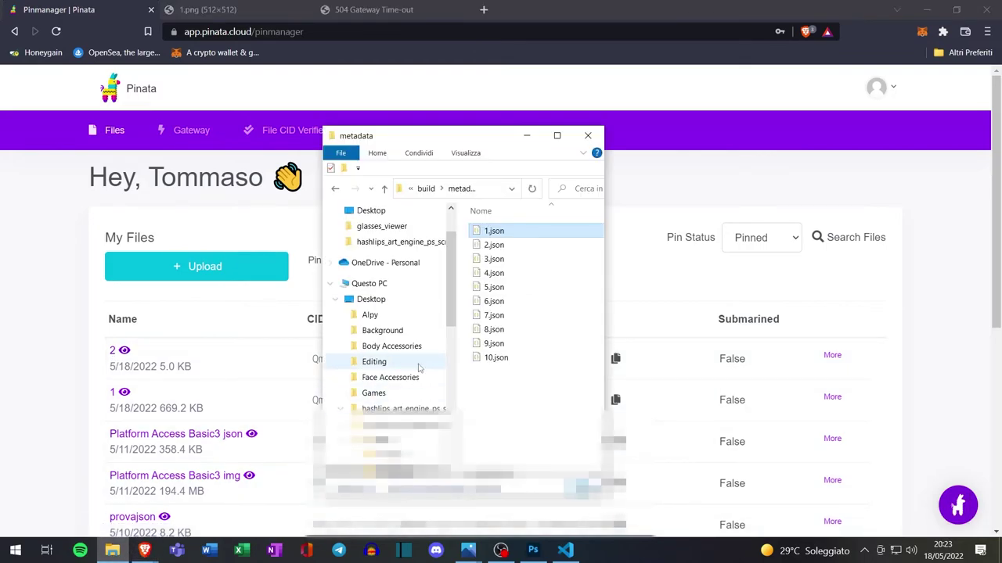
click(426, 188)
drag(514, 288, 495, 224)
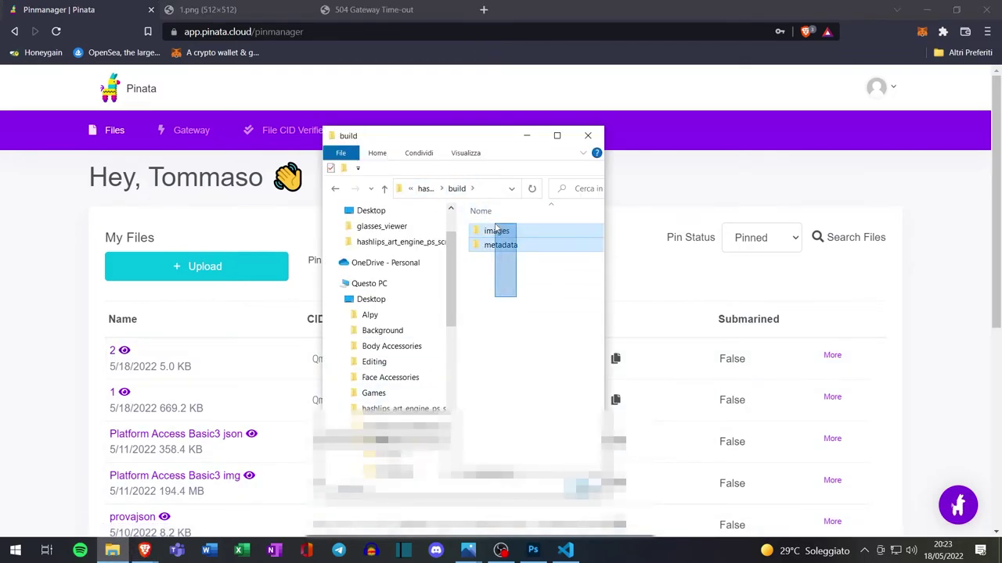